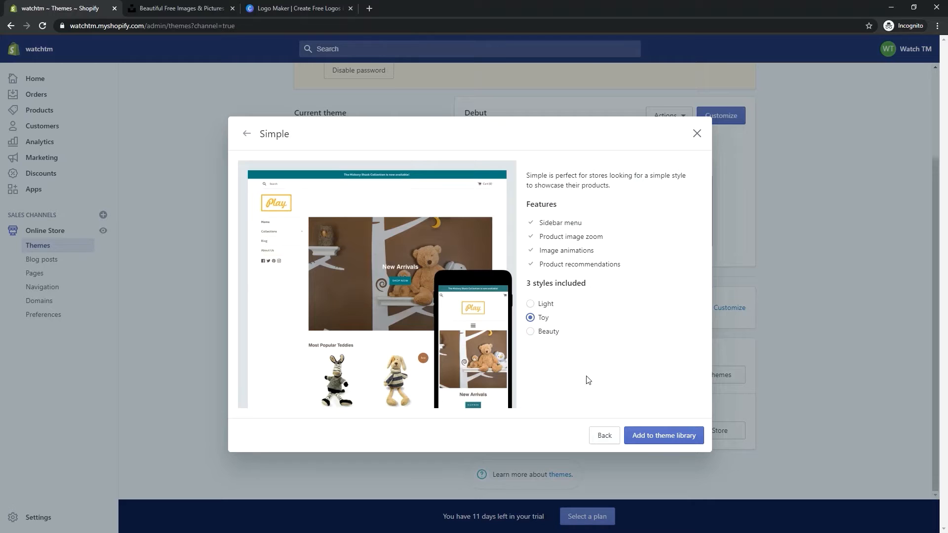
Step: Add the Simple theme in the Toy style to the theme library and open the newly added copy for customization
click(680, 436)
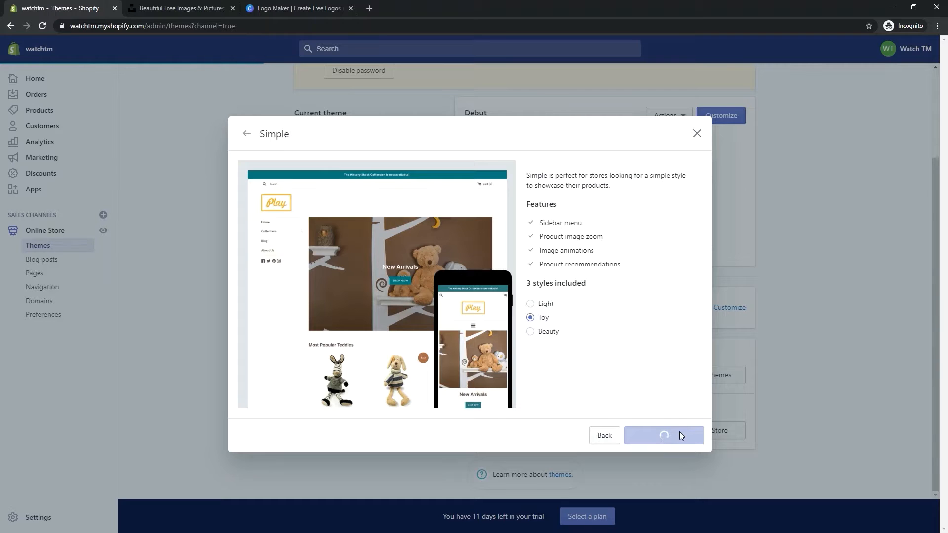
scroll(661, 414, down, 3)
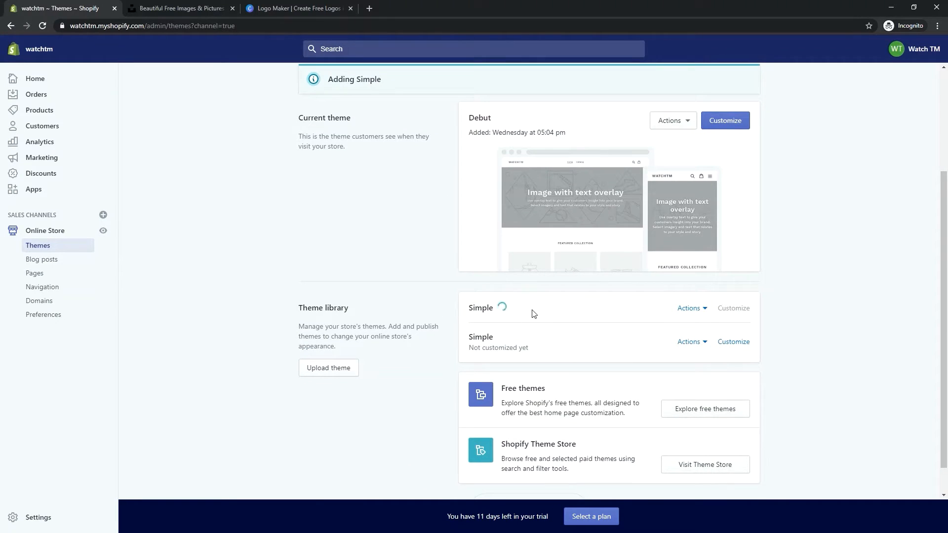
click(705, 346)
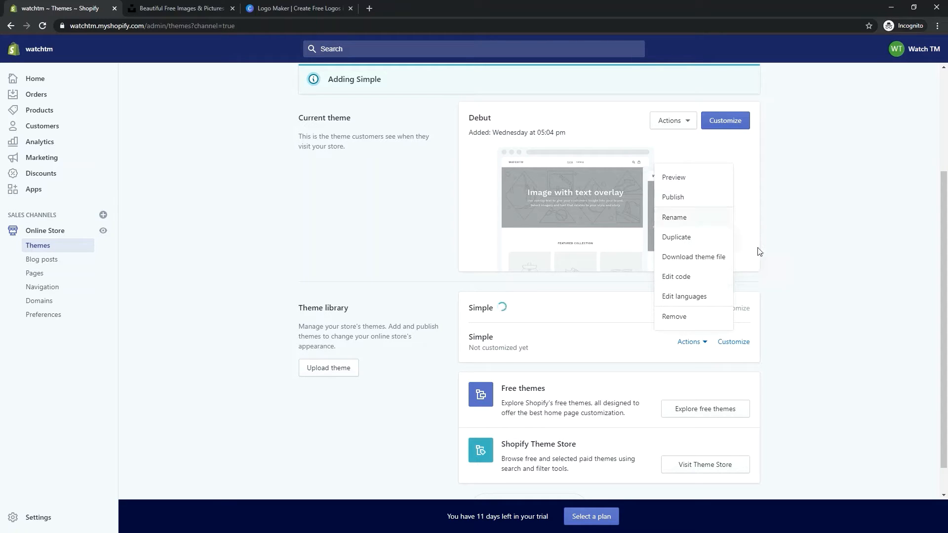
click(803, 320)
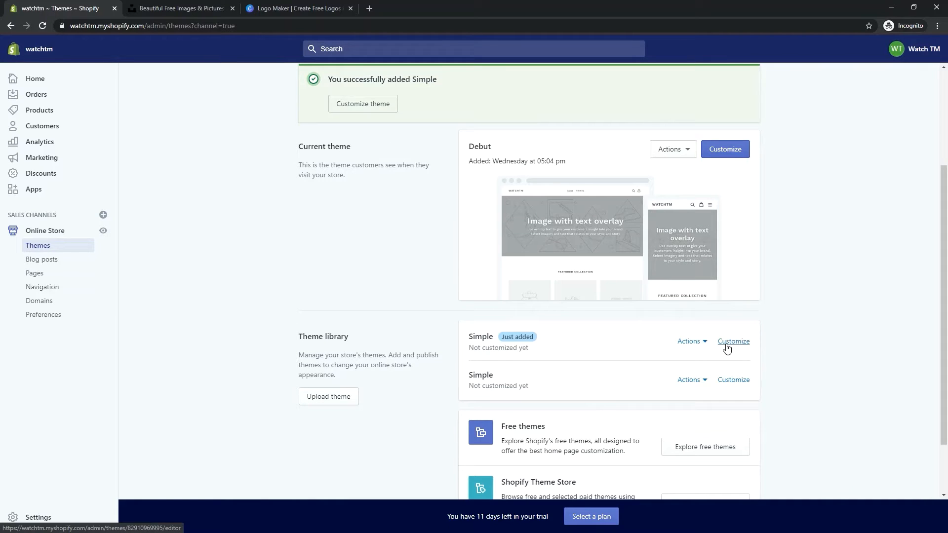
click(726, 349)
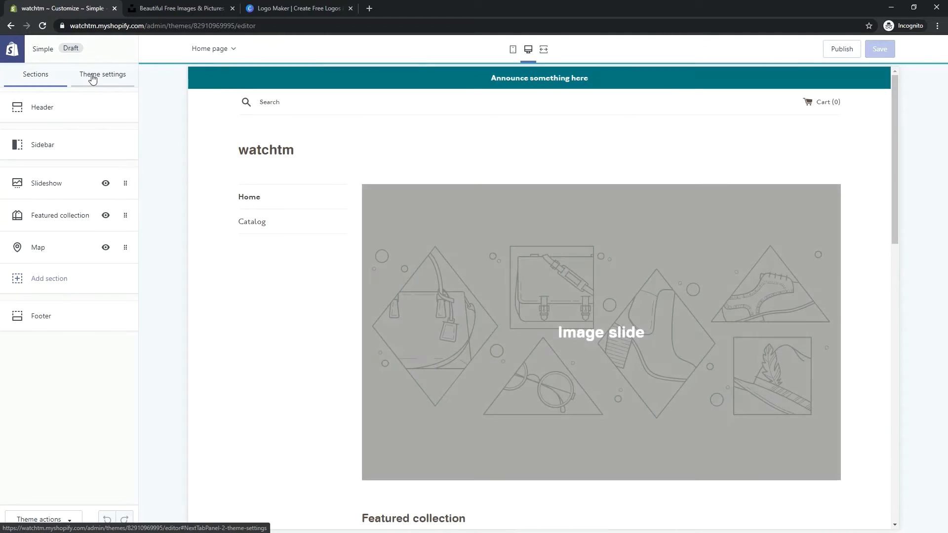
Step: Review the available theme settings categories and the Header section's logo, announcement bar and tagline options
click(91, 75)
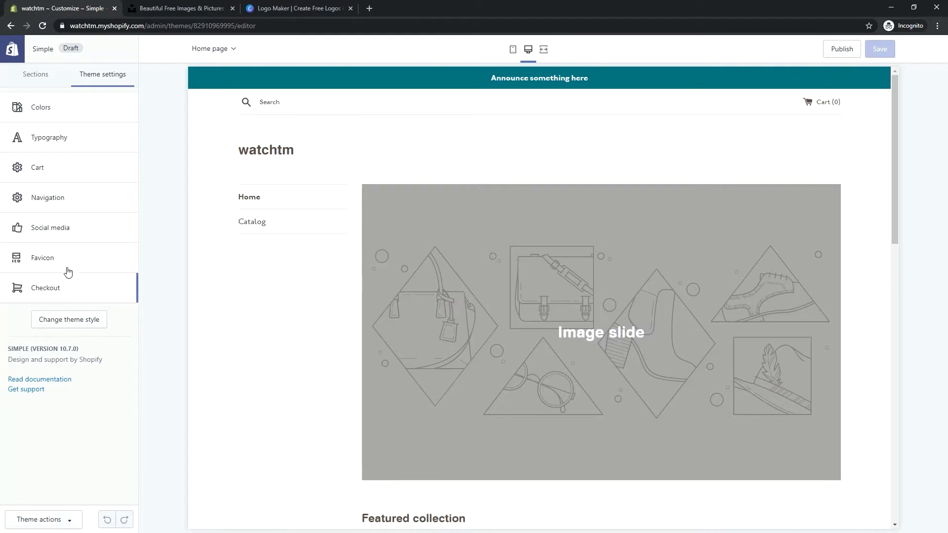
click(48, 81)
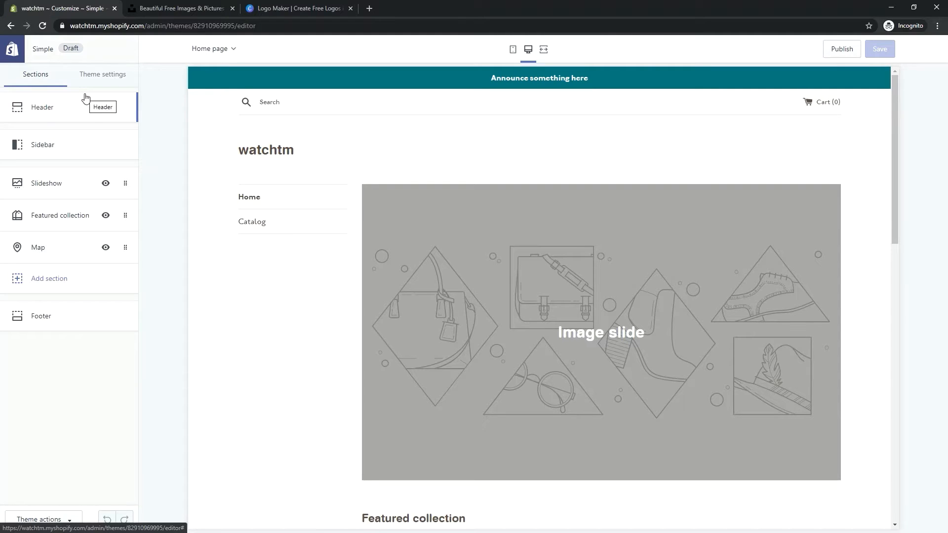
click(81, 111)
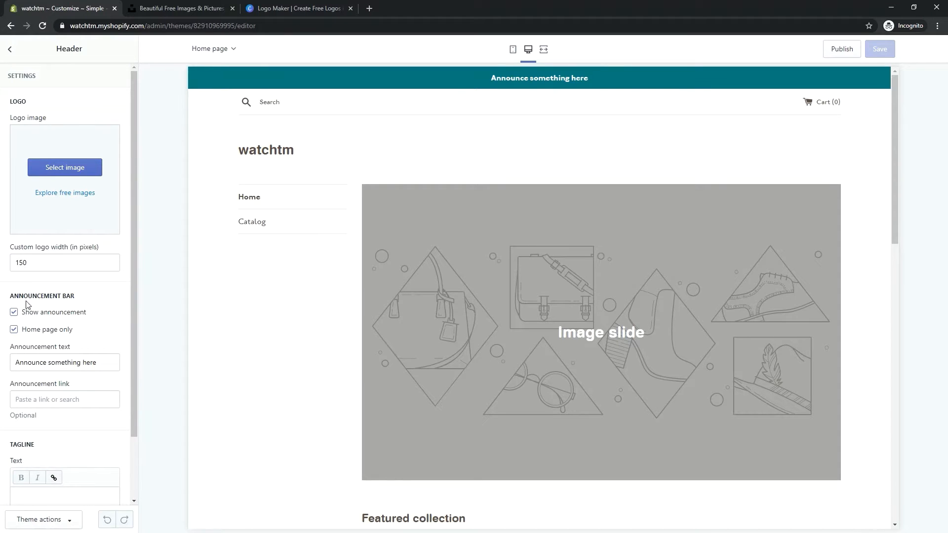
scroll(25, 308, down, 2)
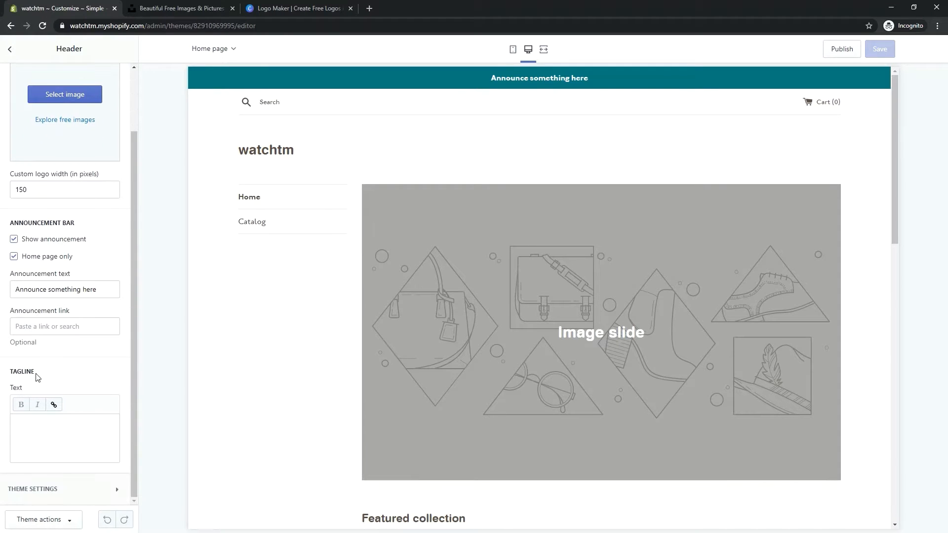
scroll(37, 378, up, 2)
click(10, 50)
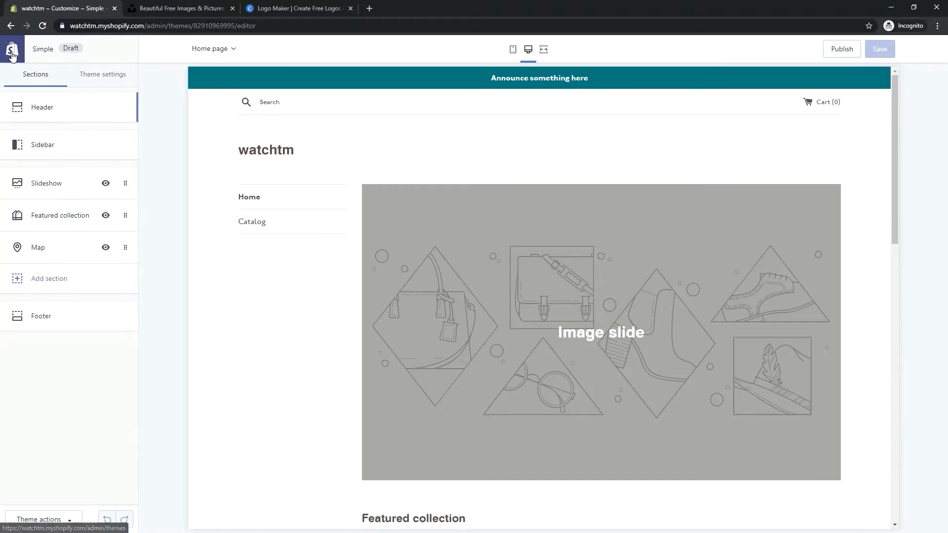
Step: Review the Sidebar section's menu choice and its social media theme settings
click(43, 144)
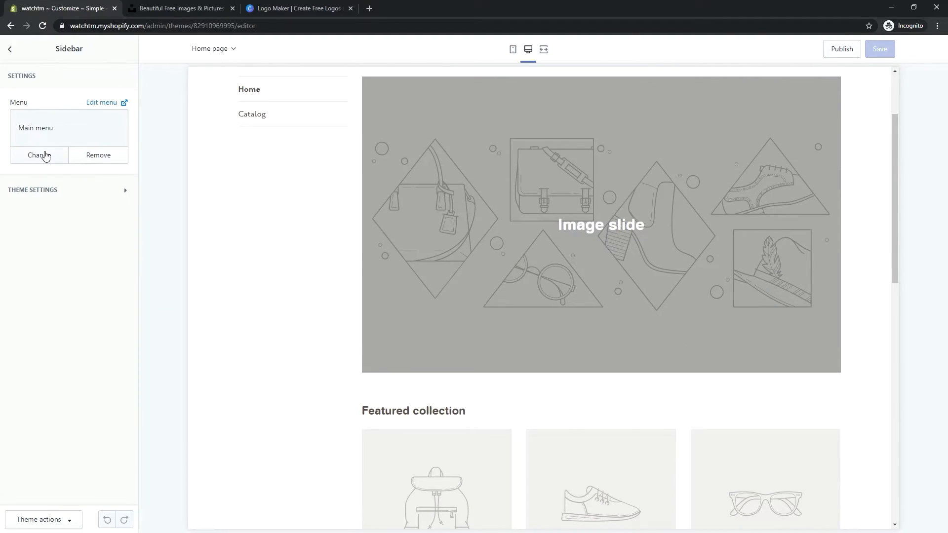
click(28, 197)
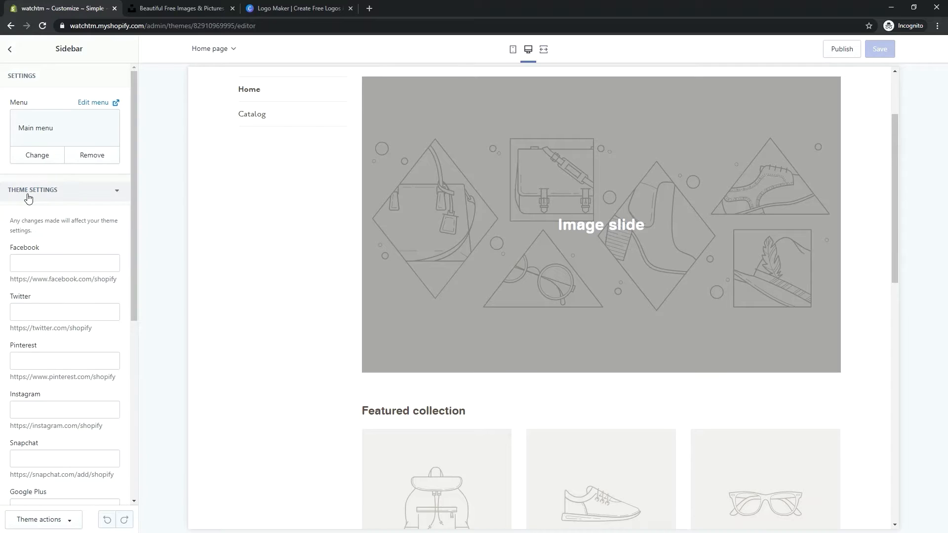
click(29, 197)
click(29, 201)
scroll(44, 407, down, 5)
scroll(62, 276, up, 5)
click(10, 49)
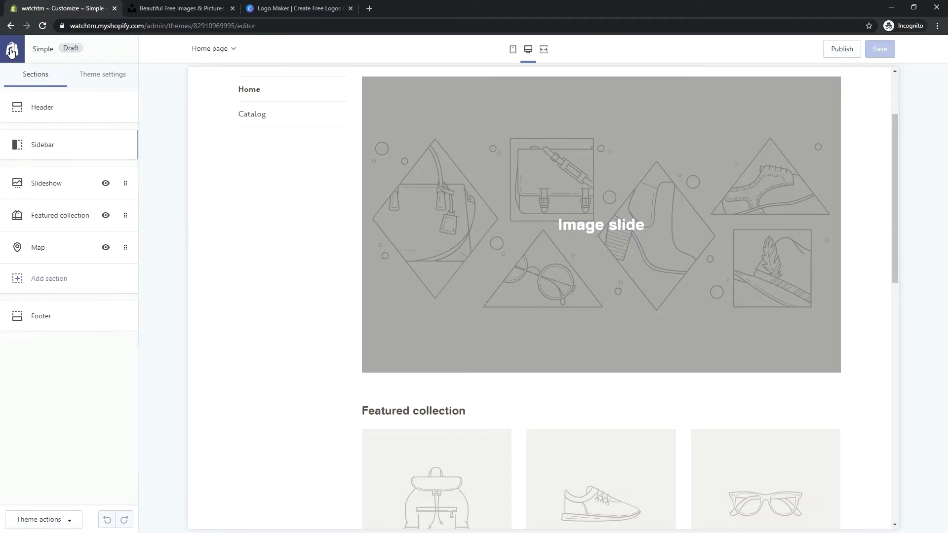
Step: Review the Footer section's settings and the content types that can be added to it
click(41, 320)
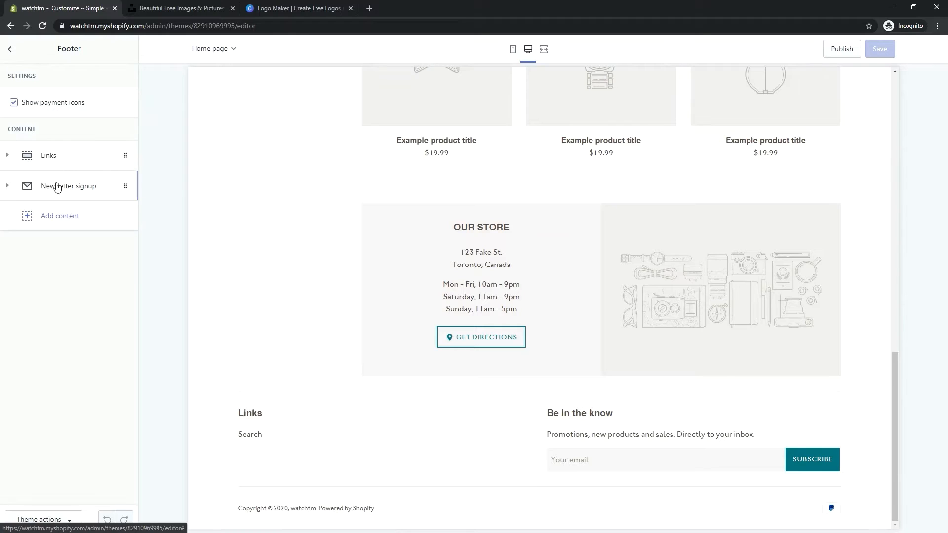
click(55, 216)
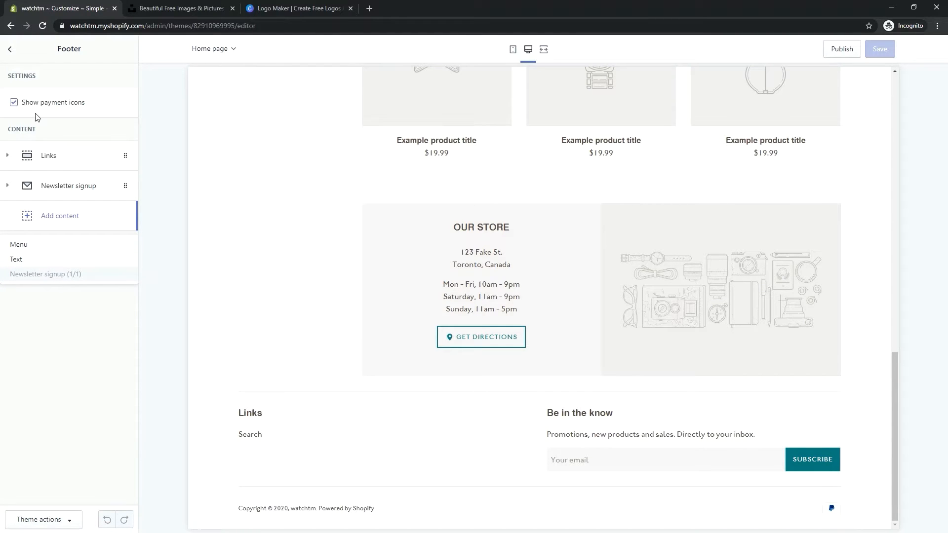
click(10, 52)
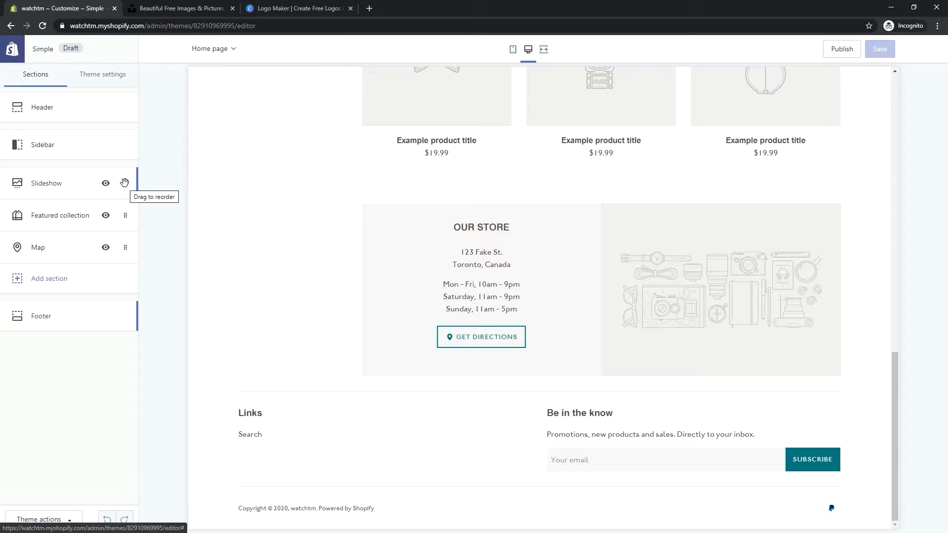
Step: Move the Slideshow section below Featured collection and add a Featured banner section to the home page
drag(125, 183, 121, 245)
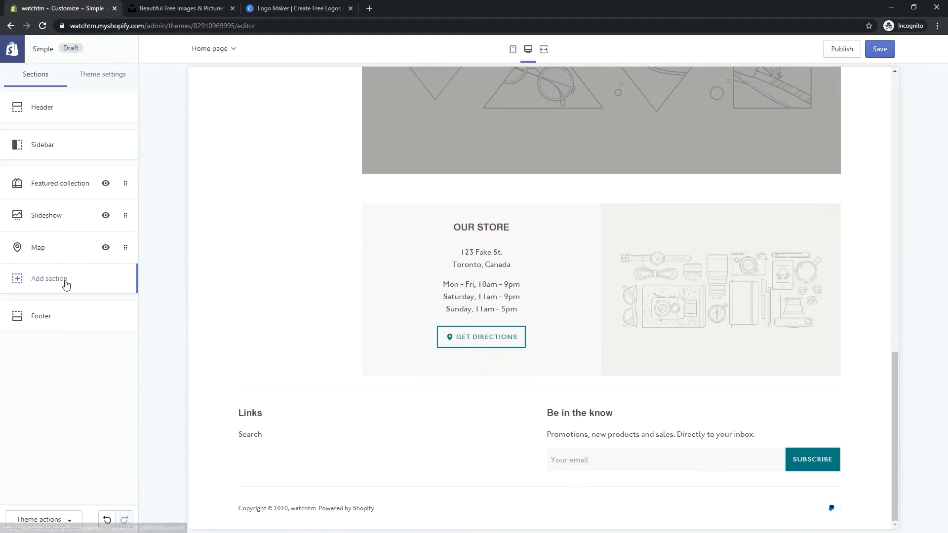
click(66, 285)
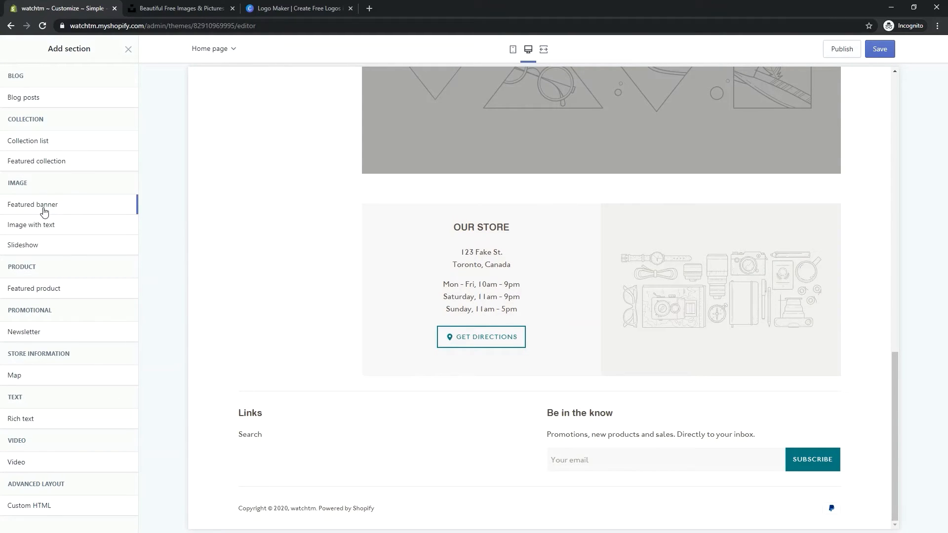
mouse_move(44, 211)
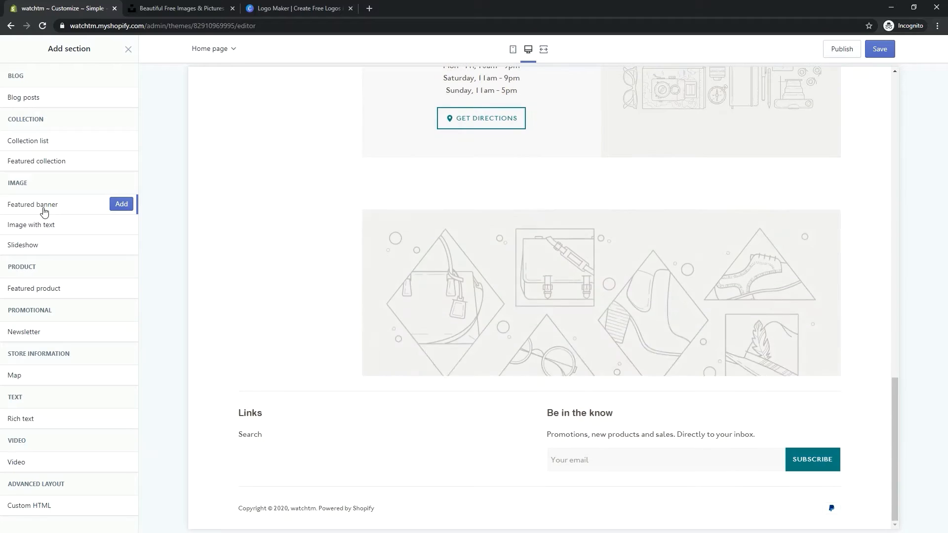
click(120, 206)
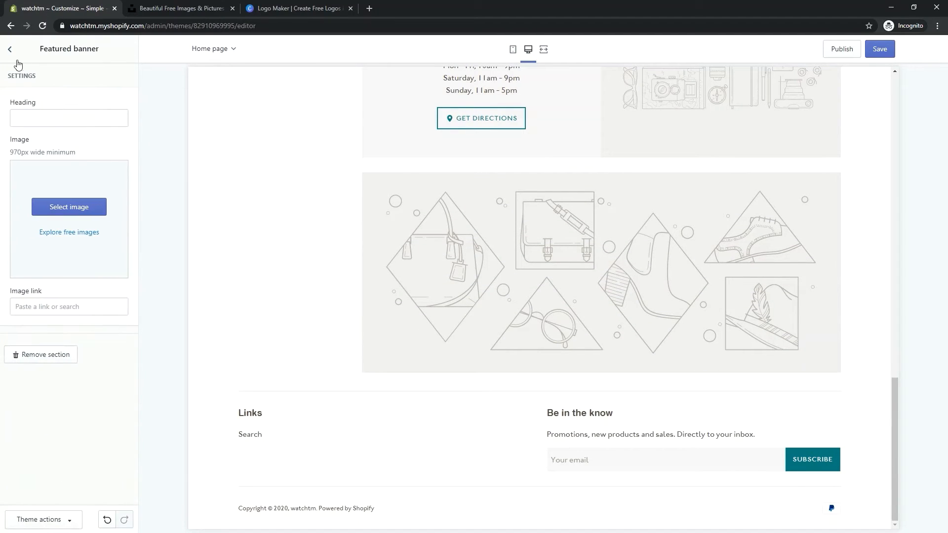
click(12, 52)
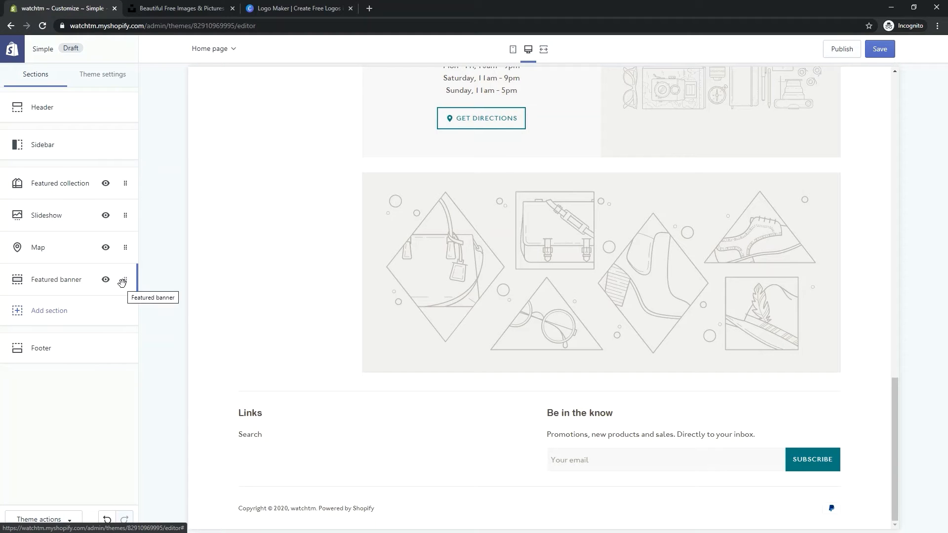
Step: Move the Featured banner section above Featured collection and check the section order in the home page preview
drag(120, 259, 121, 195)
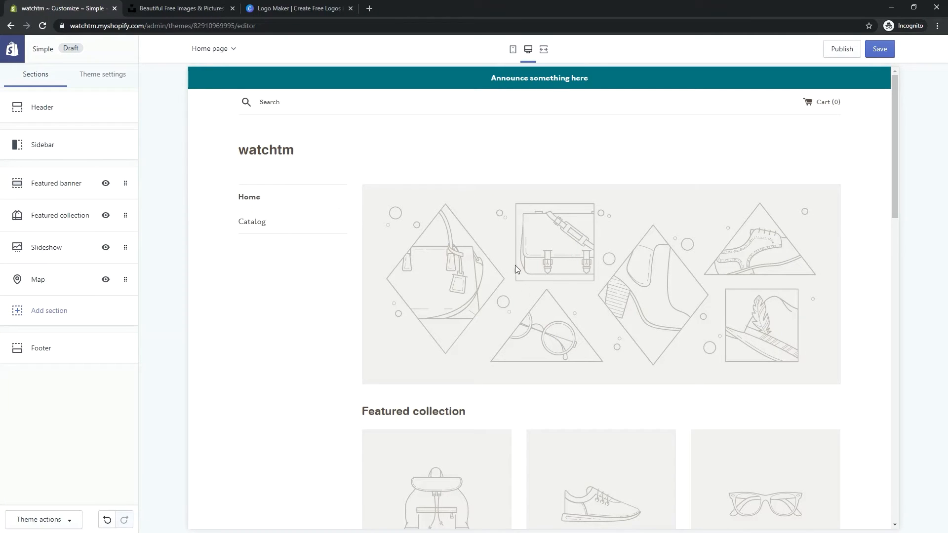
scroll(566, 272, down, 15)
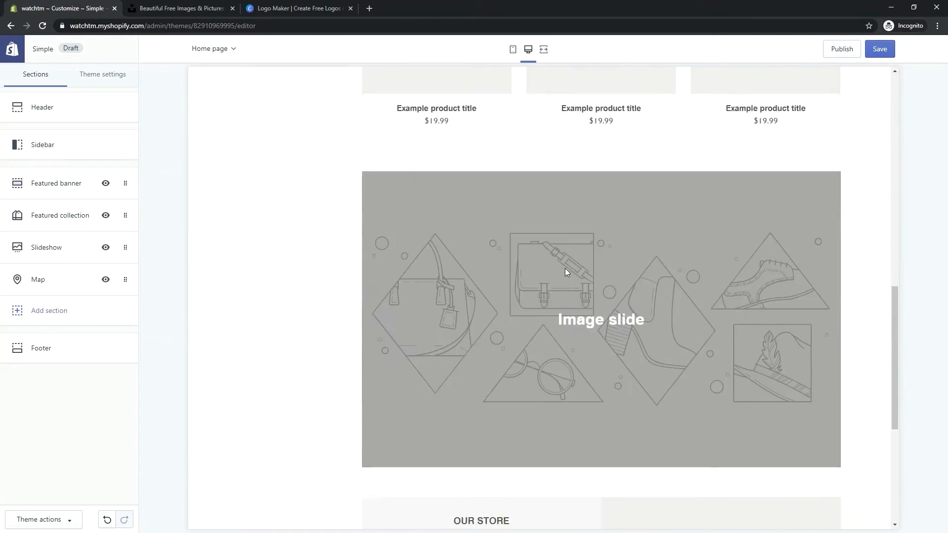
scroll(566, 271, up, 15)
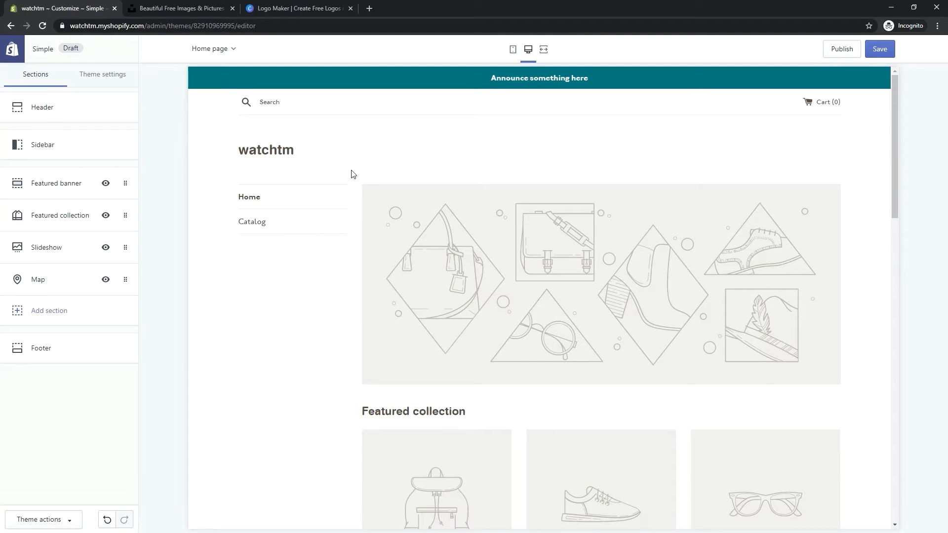
Step: Switch to the Unsplash site and search its free photos for "wristwatch, people"
click(188, 10)
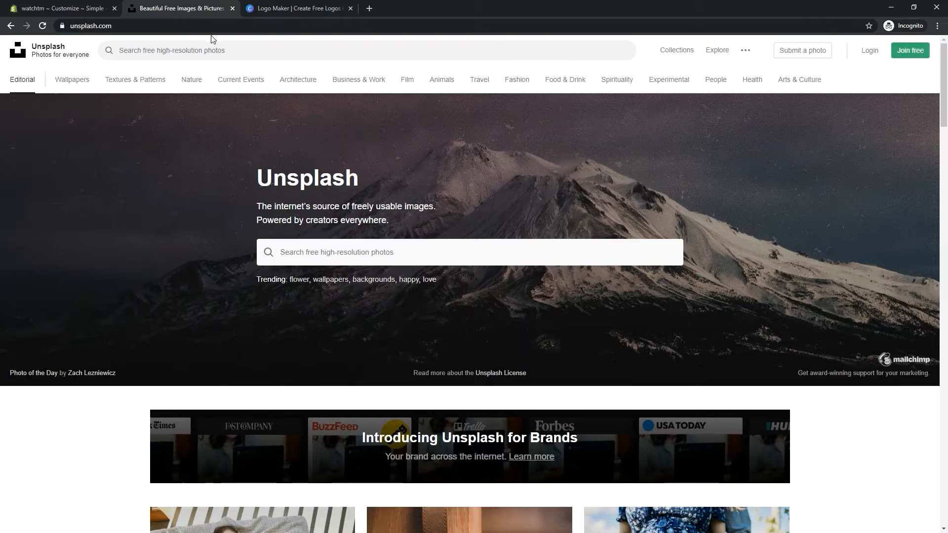
click(173, 25)
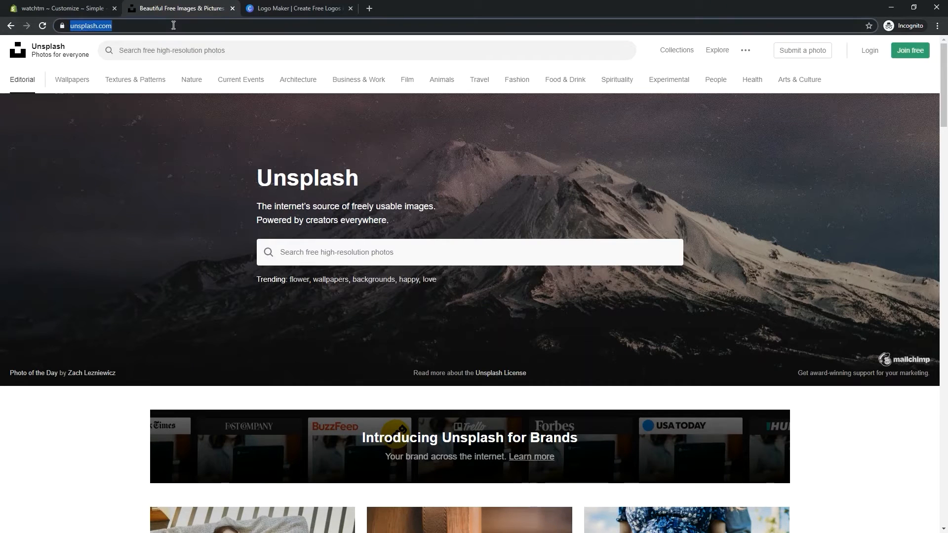
click(274, 253)
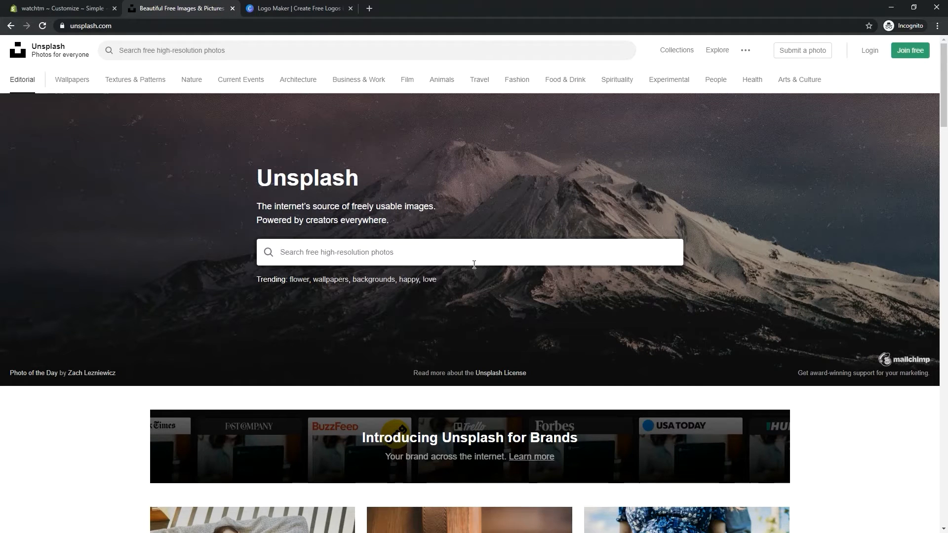
text(w)
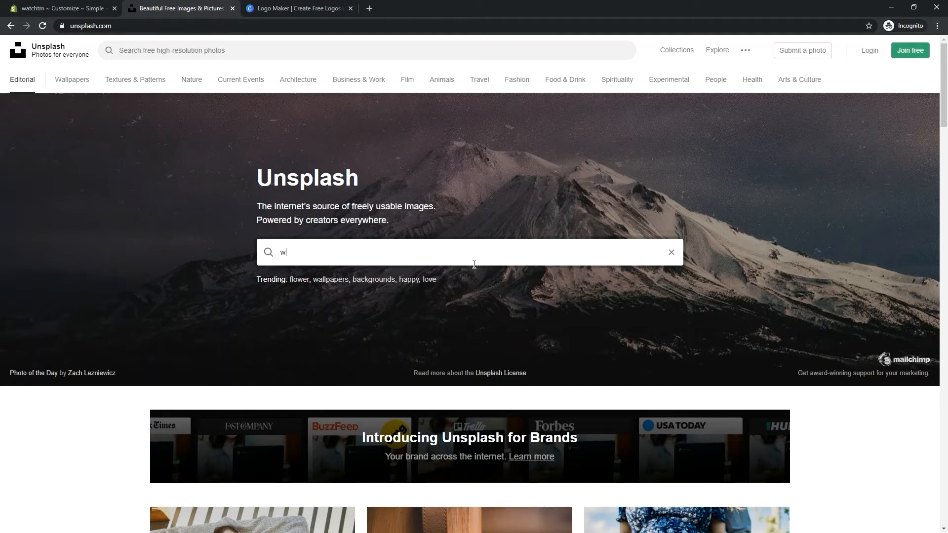
text(ristwatch)
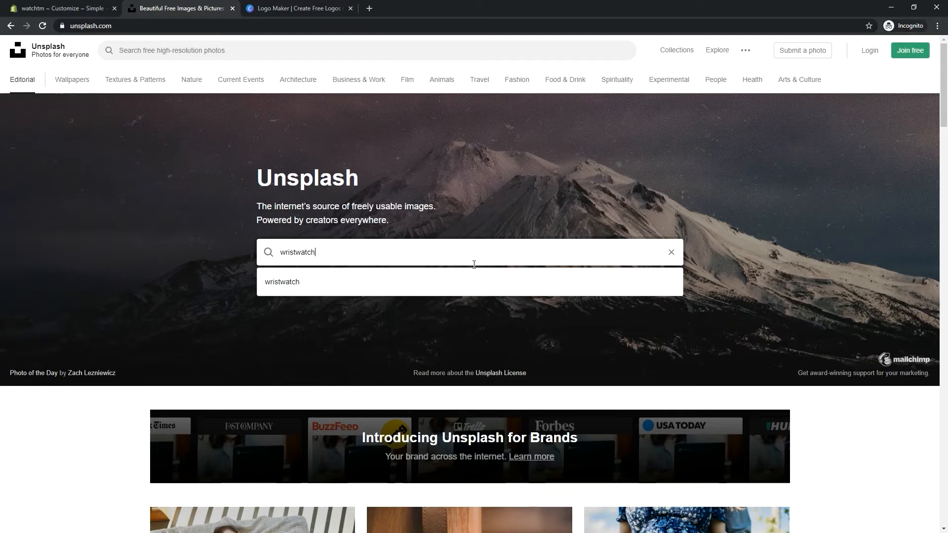
text(, people)
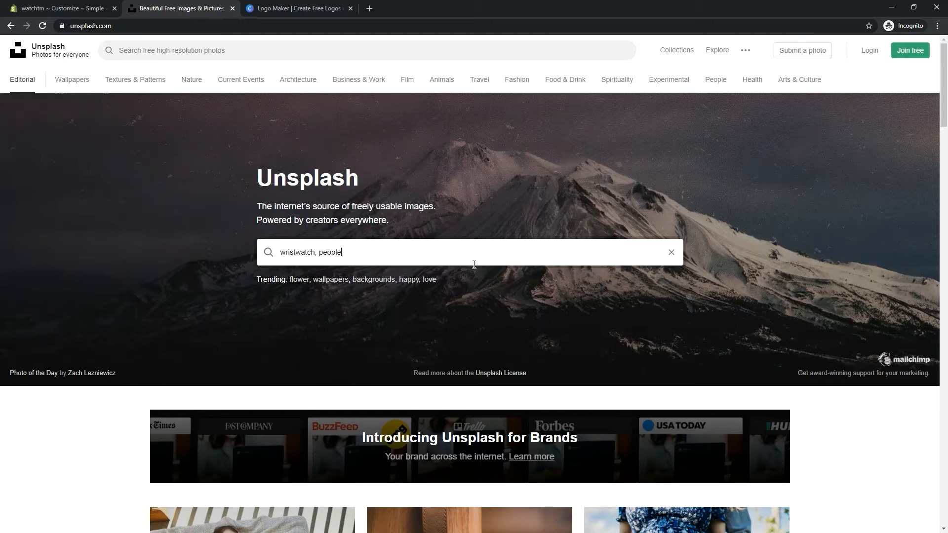
key(Return)
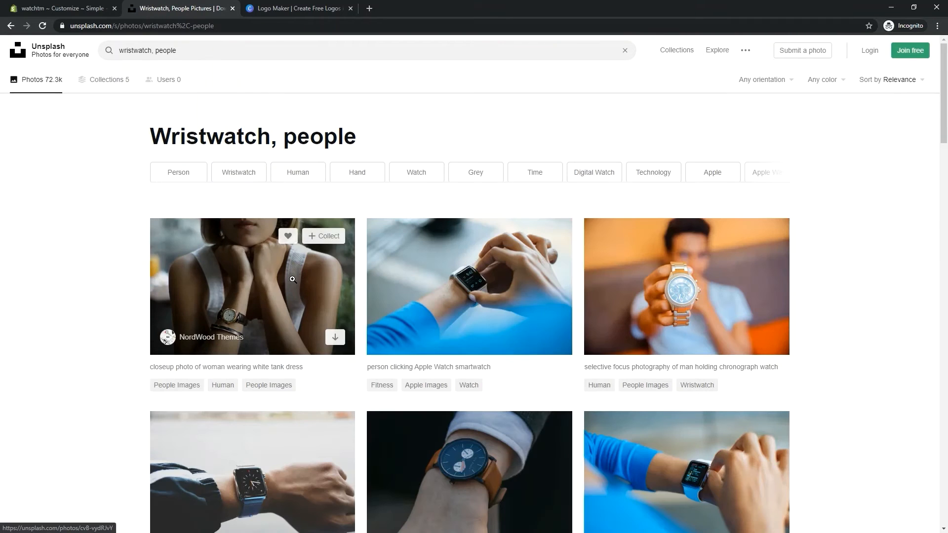
Step: Filter the photo results by color to Black and white, leaving any orientation allowed
click(791, 82)
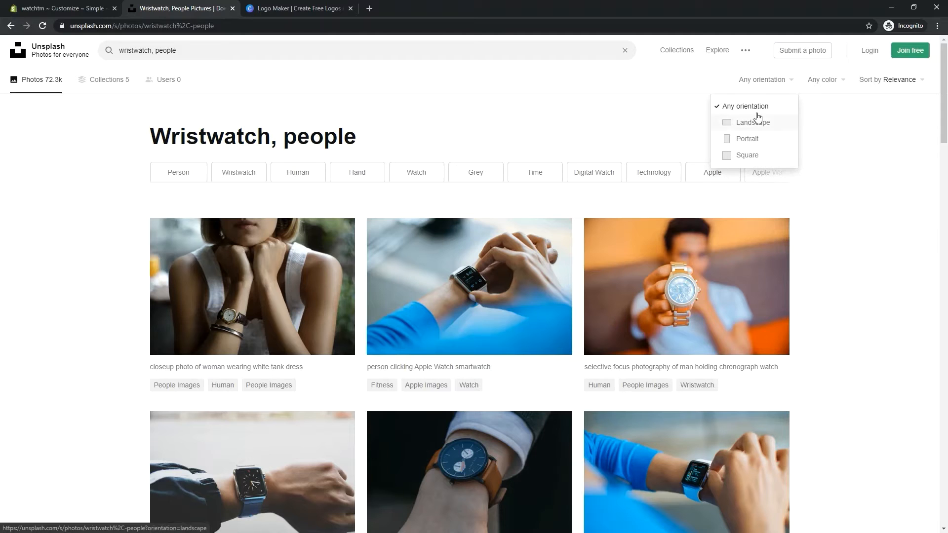
click(827, 81)
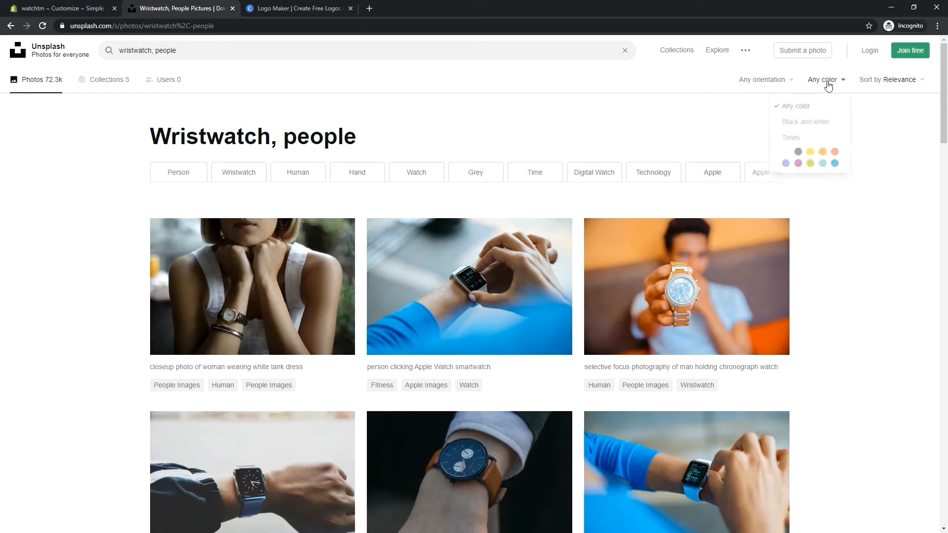
click(807, 123)
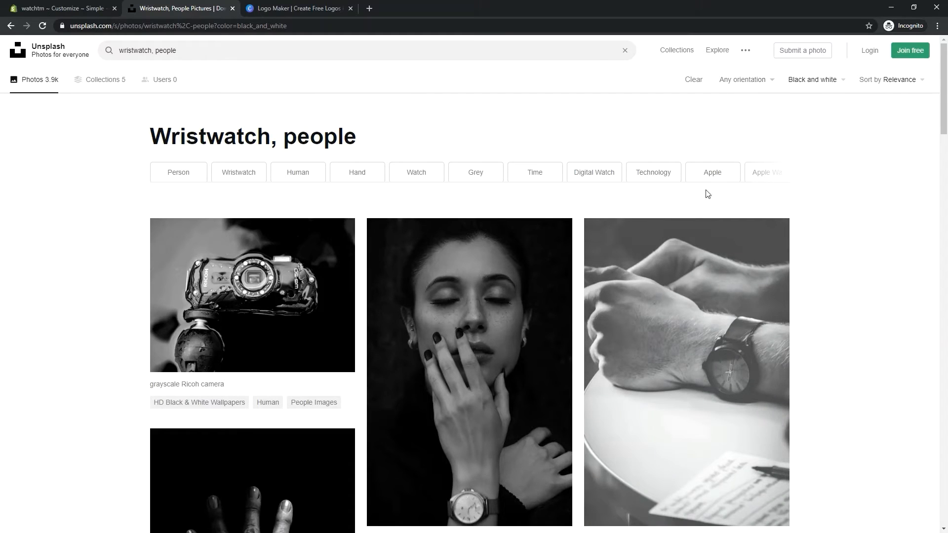
Step: Download the black-and-white photo of the man in a white shirt leaning on a white wall
scroll(704, 193, down, 10)
mouse_move(335, 372)
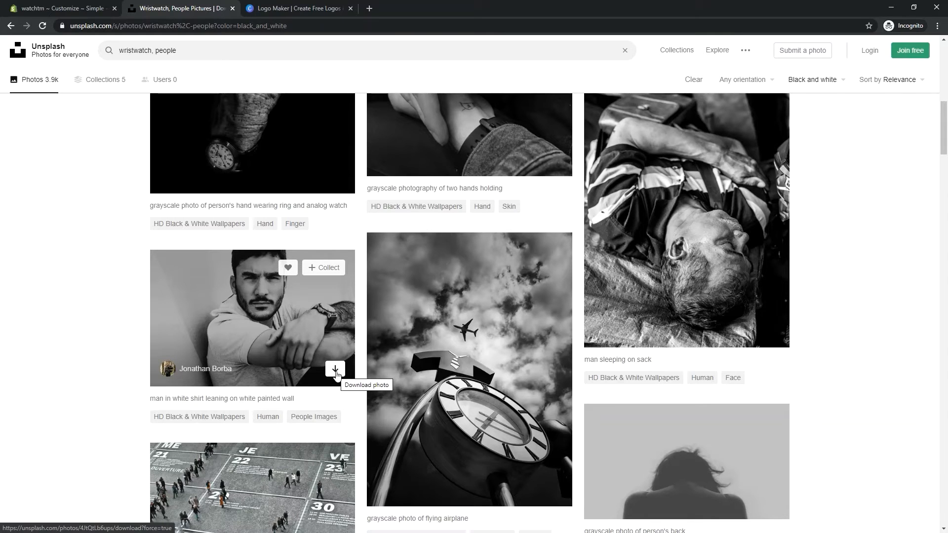
click(335, 369)
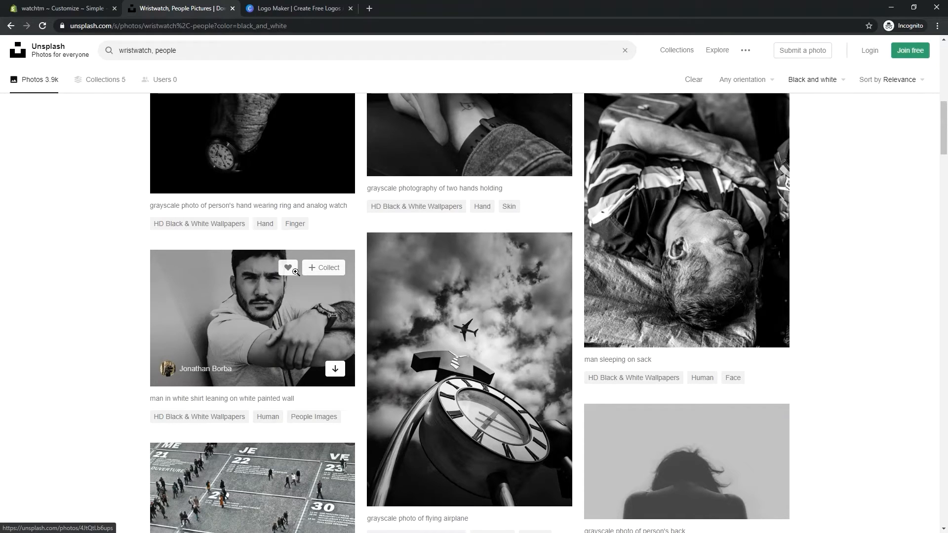
Step: Switch to Canva's free logo maker, open its logo designer in a separate tab and look through the logo templates
click(270, 11)
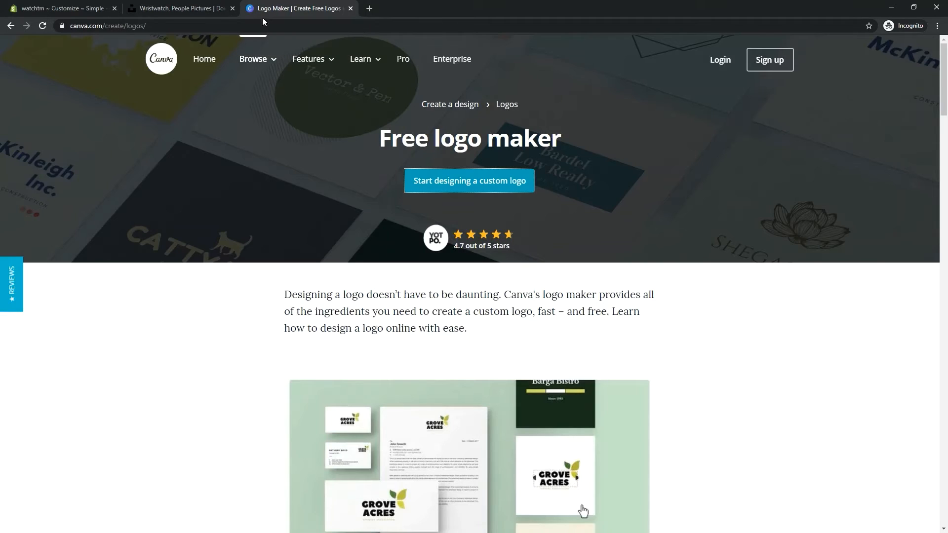
click(163, 26)
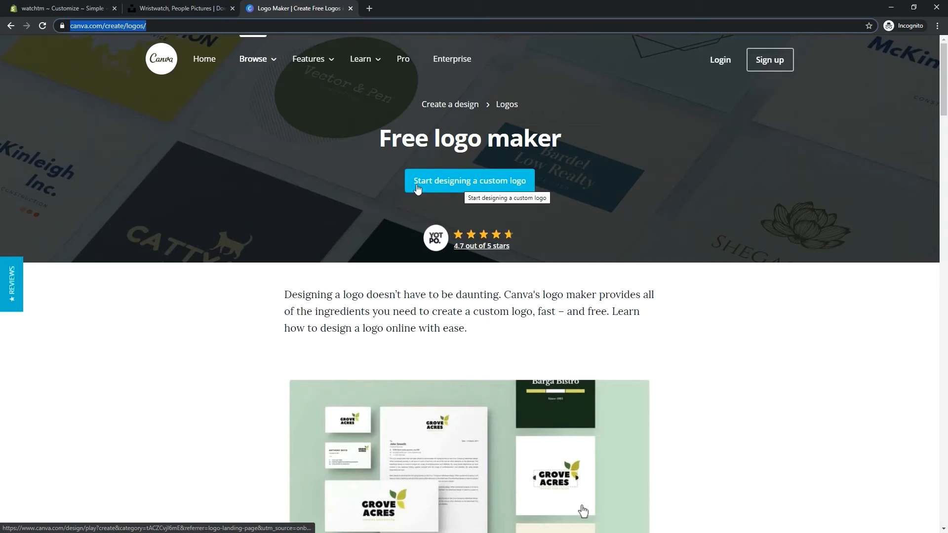
right_click(462, 188)
click(486, 194)
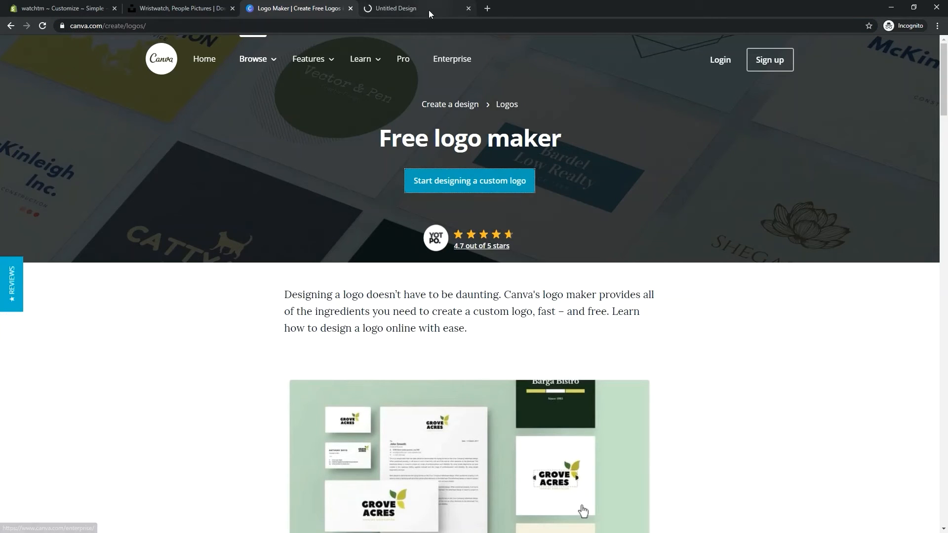
click(428, 11)
scroll(92, 230, down, 5)
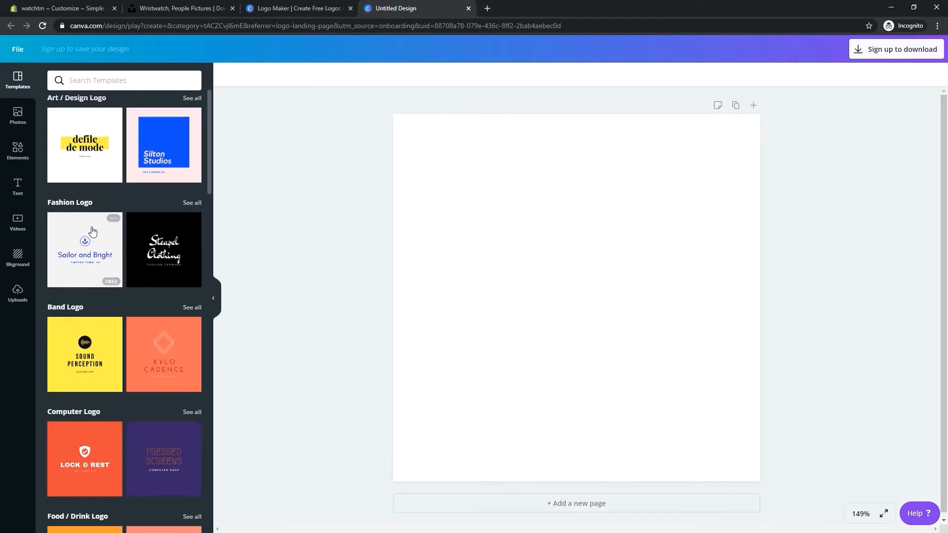
scroll(92, 230, up, 5)
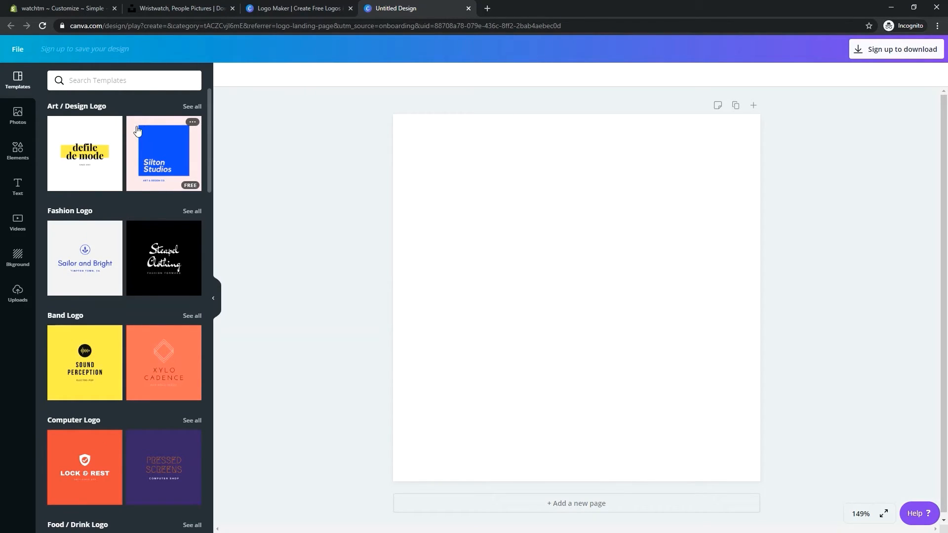
Step: Return to the Shopify theme editor and upload watchtm_logo from Downloads as the Header section's logo image
click(47, 9)
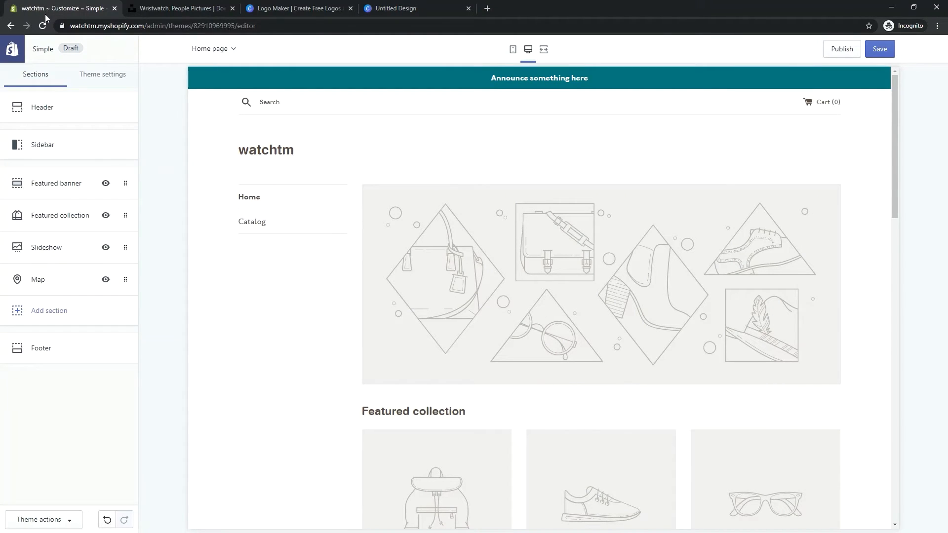
click(63, 117)
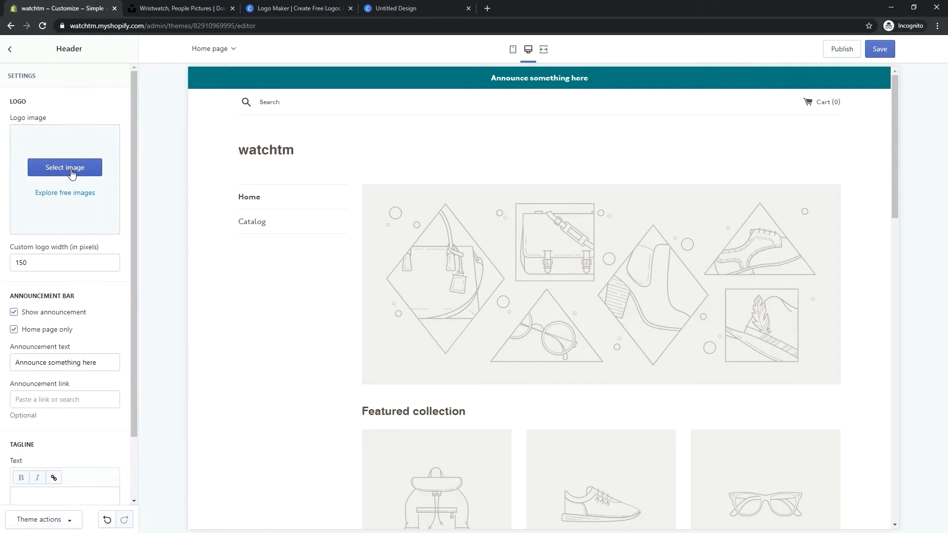
click(69, 171)
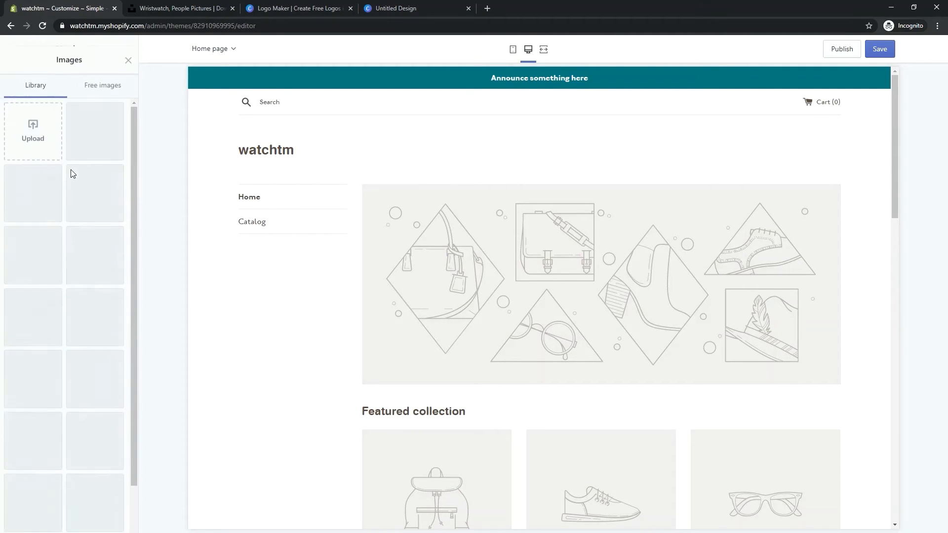
click(44, 136)
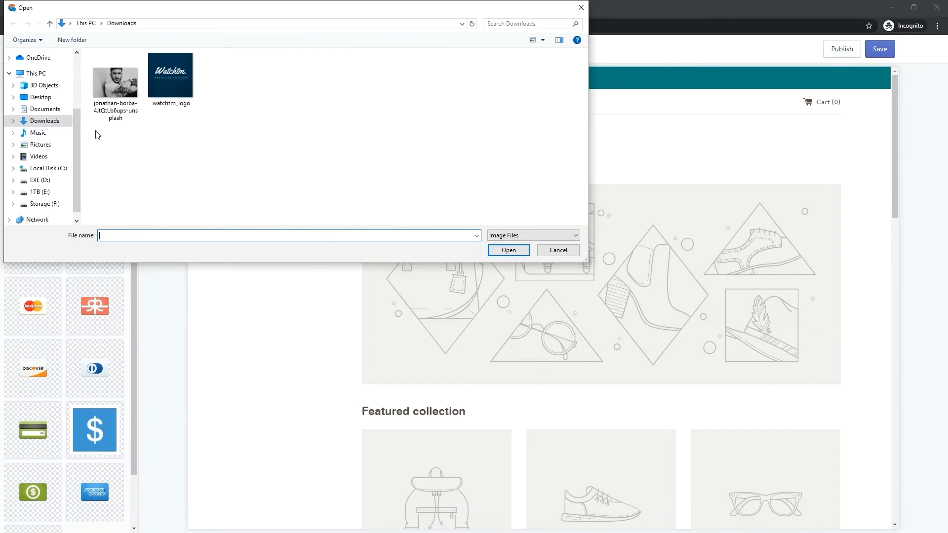
click(167, 80)
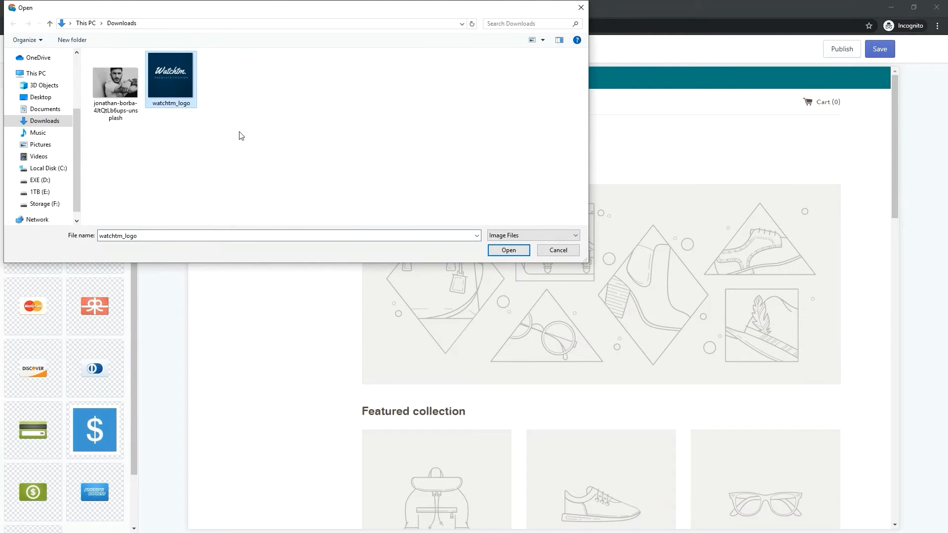
click(508, 250)
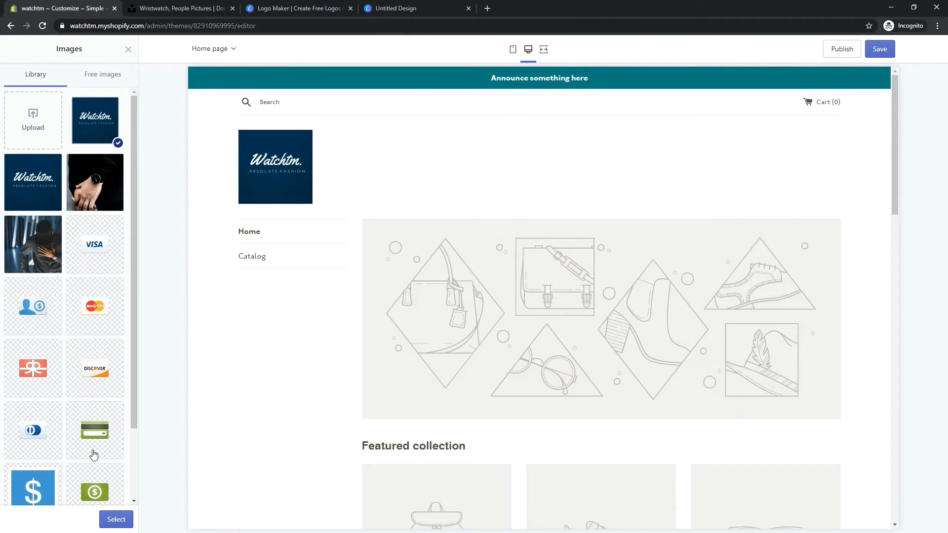
click(113, 519)
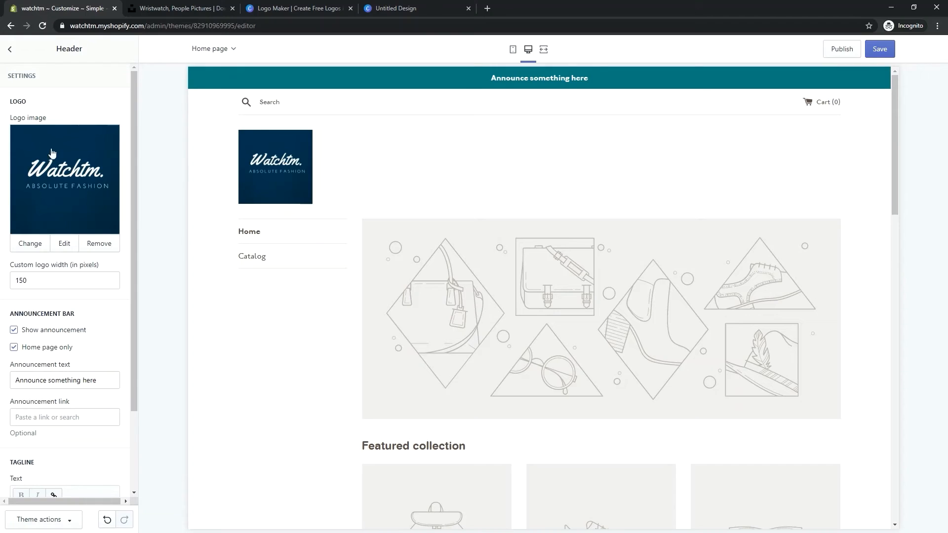
click(10, 50)
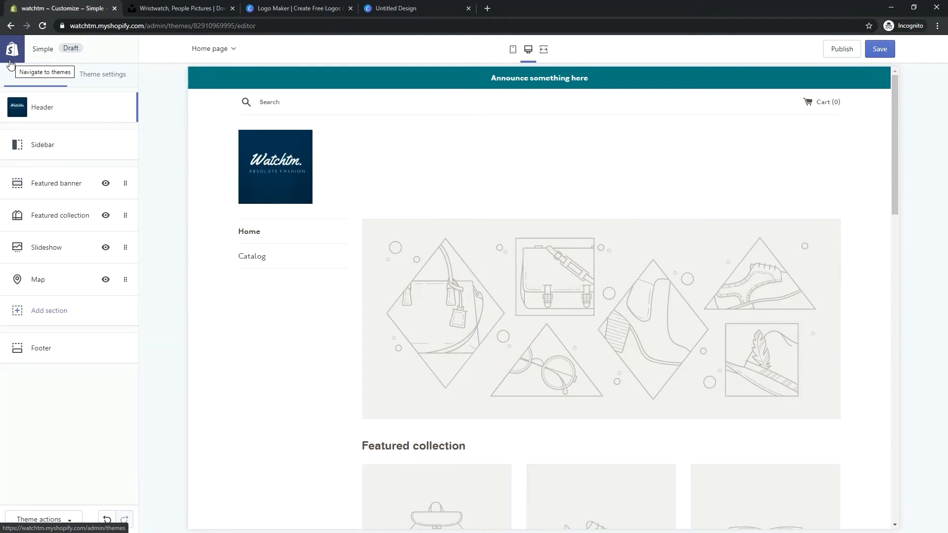
Step: Set the Featured banner image to the library photo of the man in a black cap wearing a watch
click(42, 184)
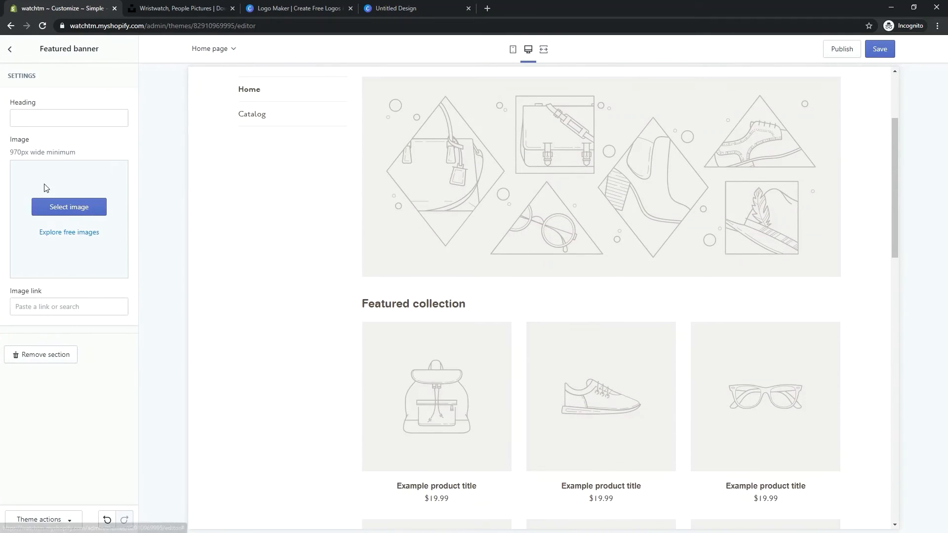
click(61, 206)
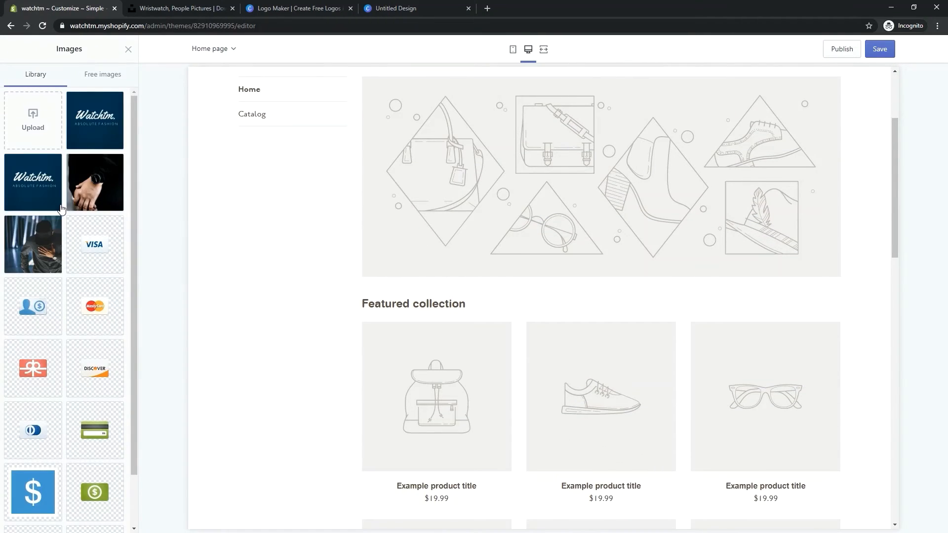
click(44, 129)
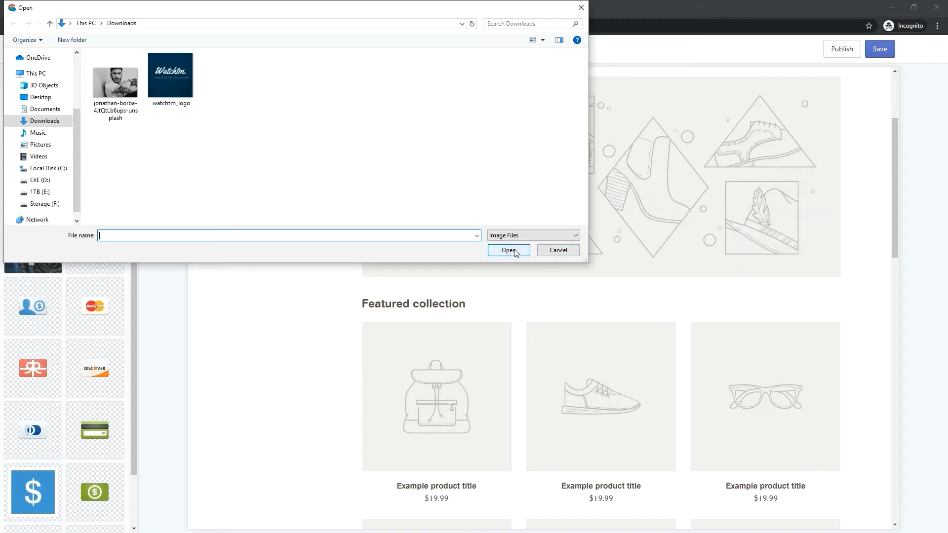
click(544, 255)
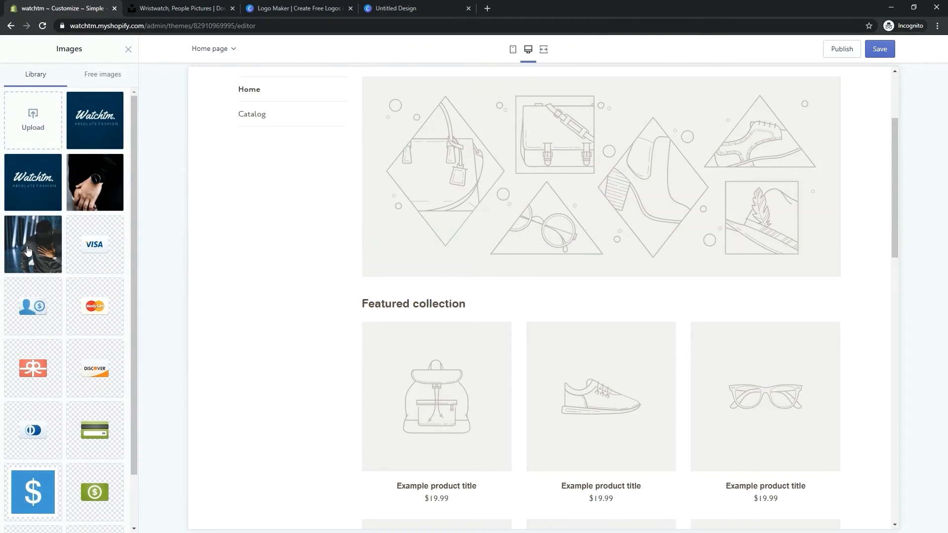
click(101, 194)
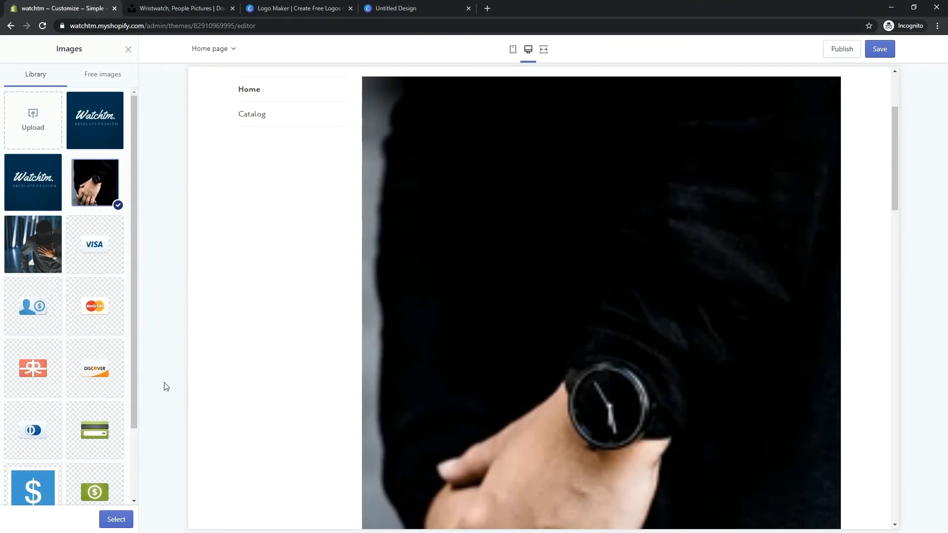
click(37, 250)
click(117, 519)
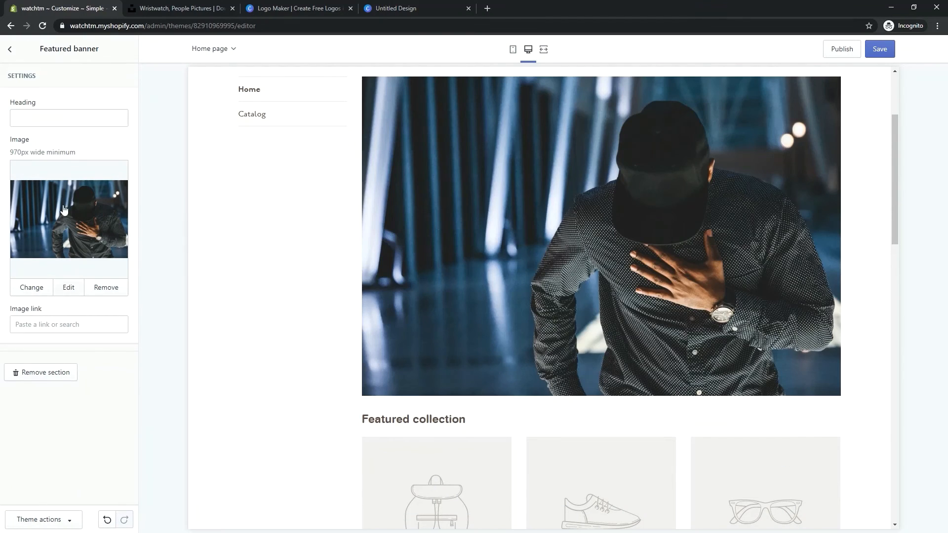
click(13, 52)
Step: Preview the Featured collection section with 6 rows and restore it to 2 rows
click(49, 220)
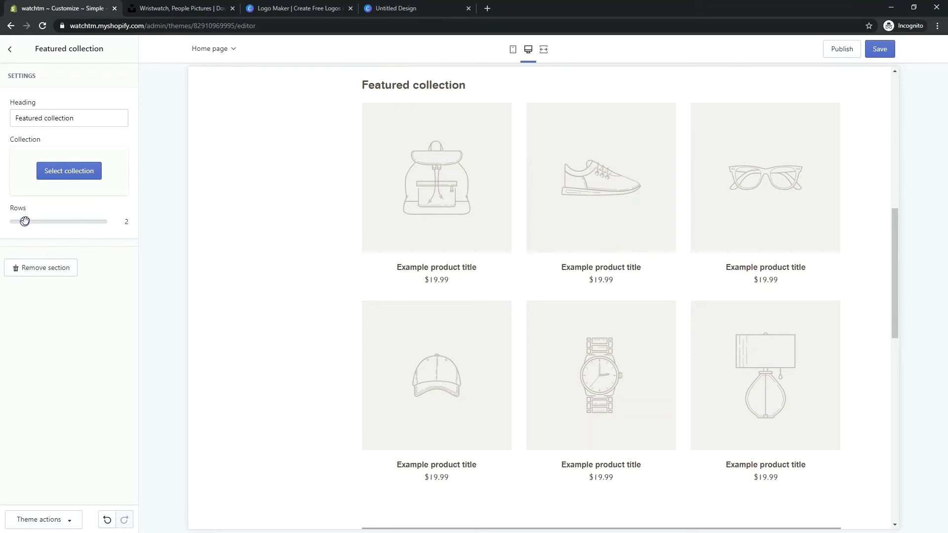
drag(25, 221, 62, 221)
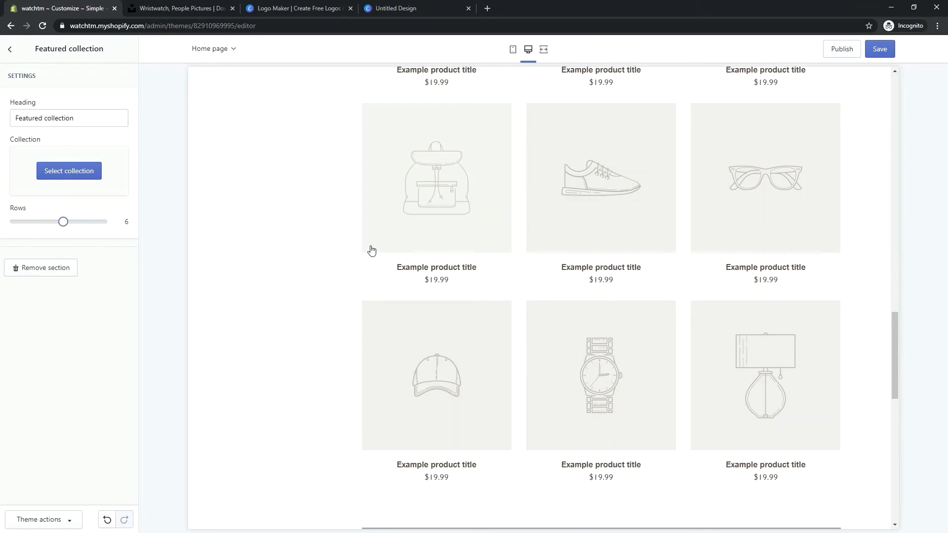
scroll(370, 249, down, 6)
scroll(372, 250, up, 6)
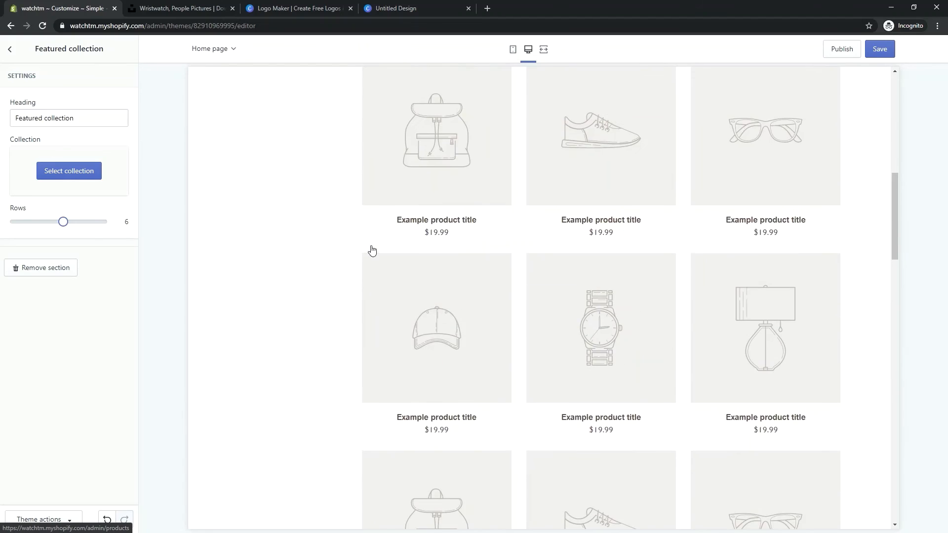
click(25, 221)
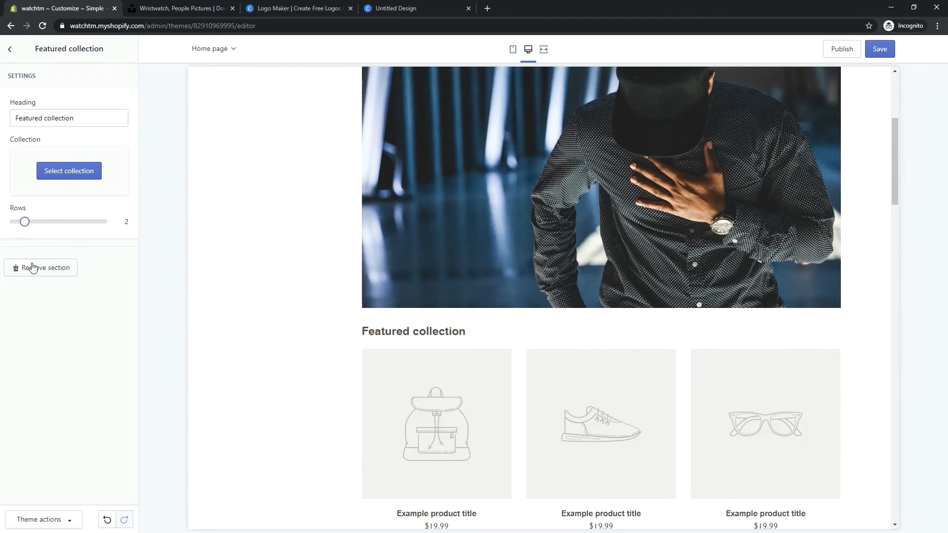
click(11, 50)
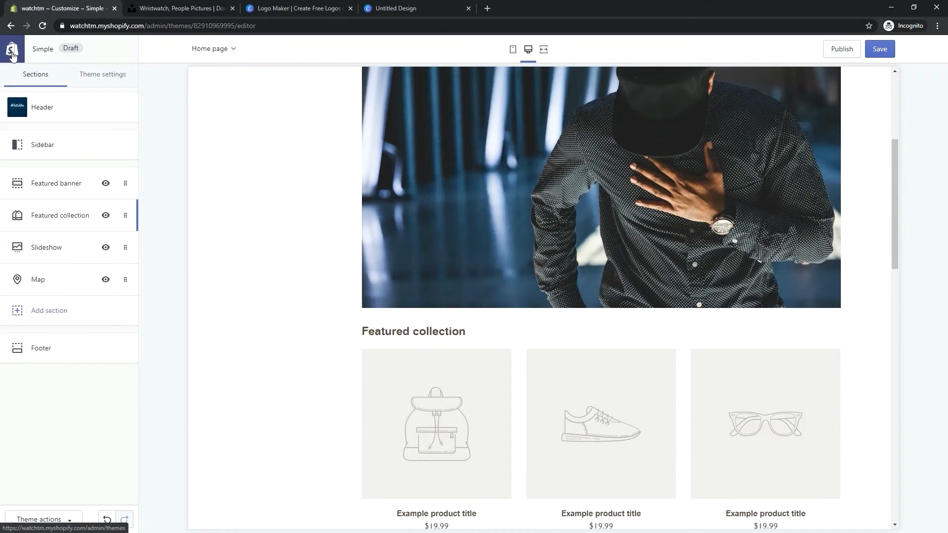
Step: Set the Slideshow's slide image to the free Men's Fashion photo of a man in glasses checking his wrist
click(66, 254)
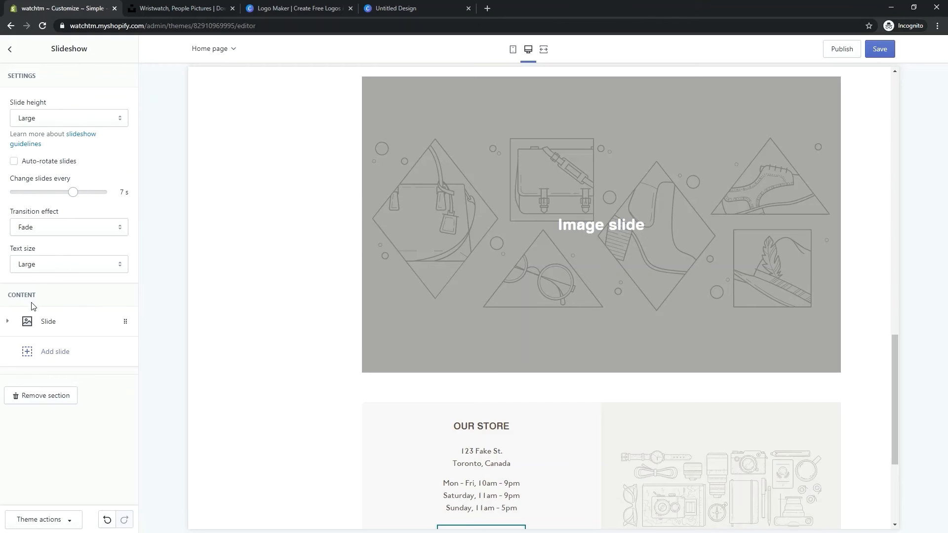
click(29, 323)
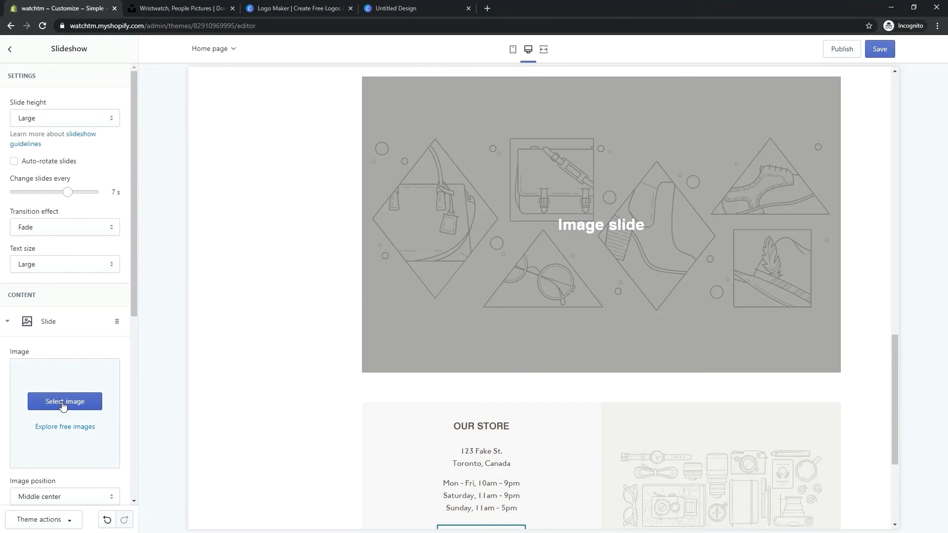
click(63, 406)
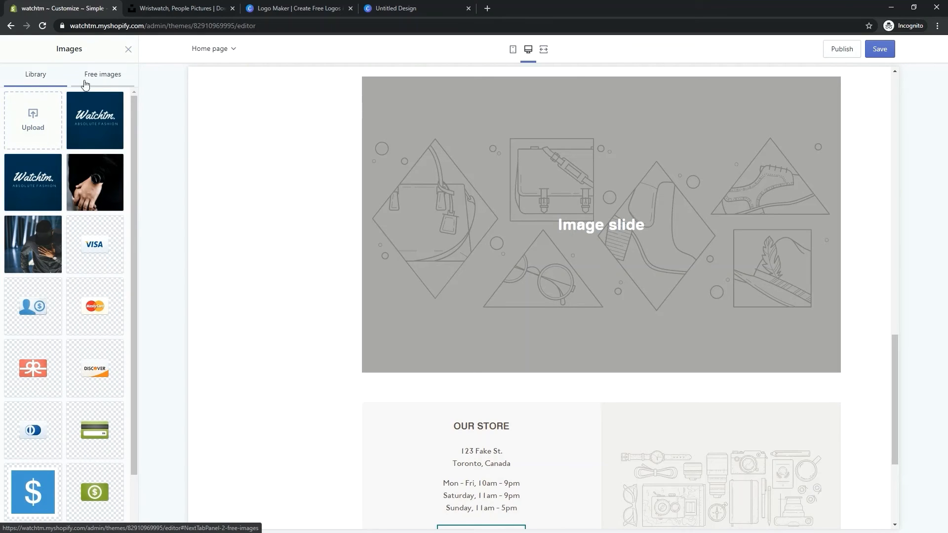
click(104, 85)
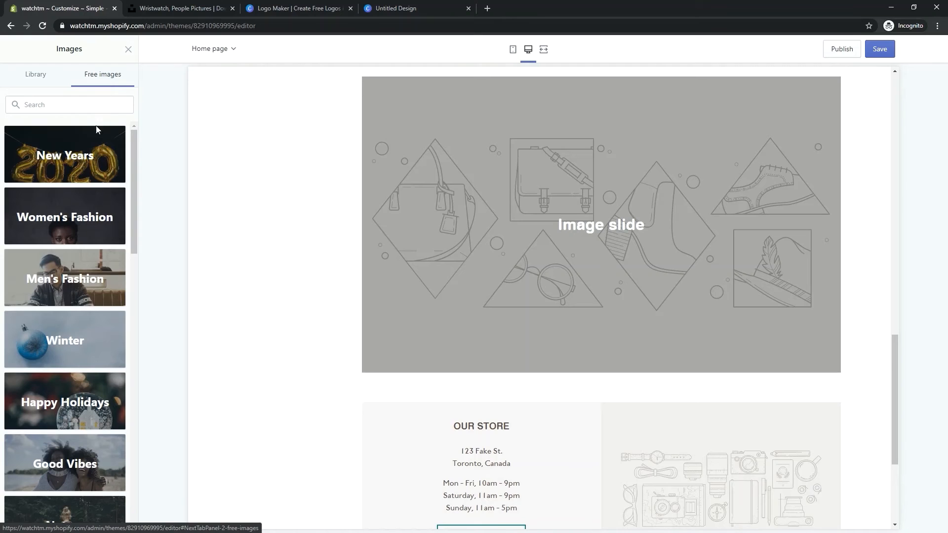
click(82, 279)
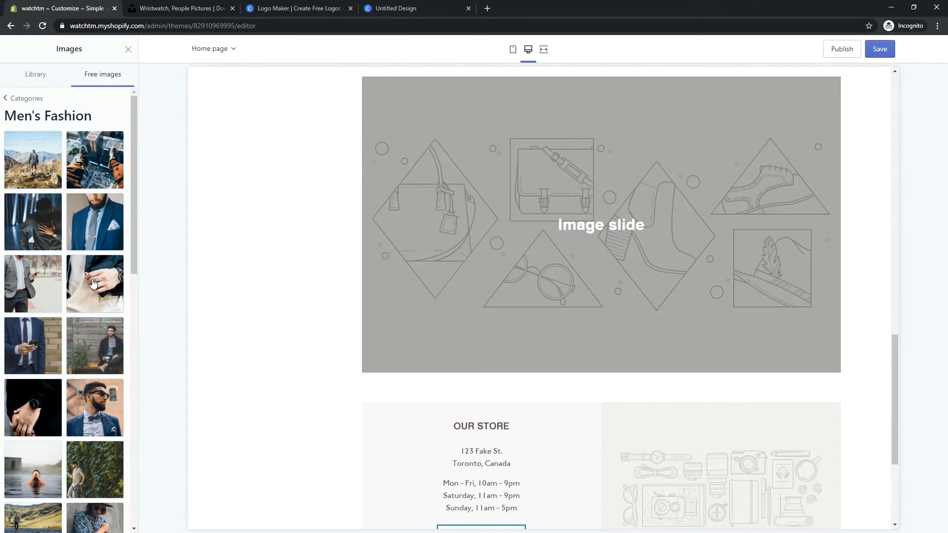
scroll(93, 282, down, 5)
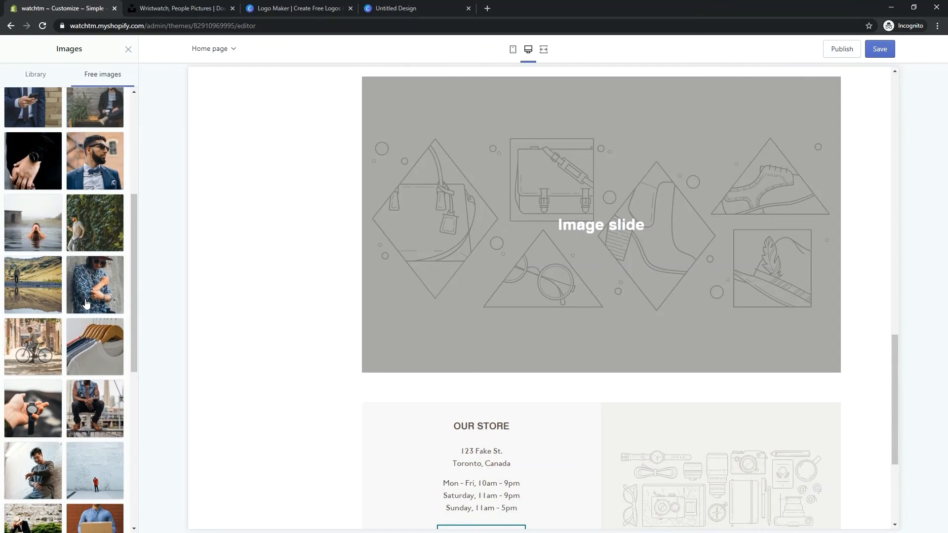
click(33, 475)
click(118, 521)
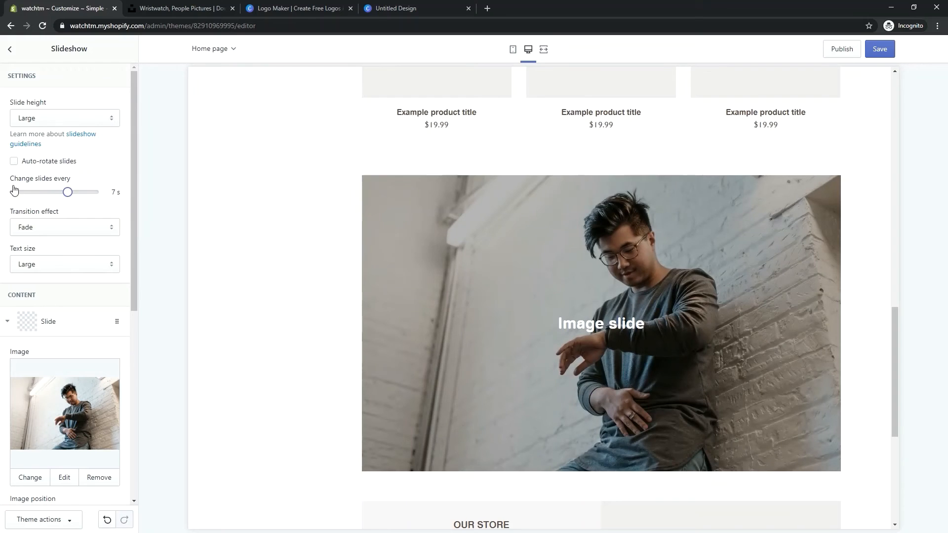
click(11, 50)
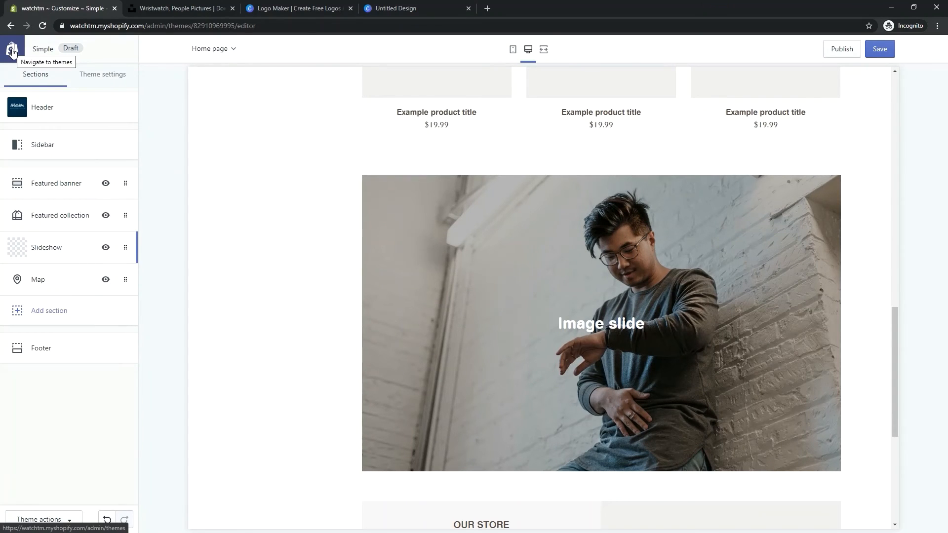
Step: Add a second slide to the Slideshow with the free Men's Fashion photo of a man seated against a wooden wall
click(46, 252)
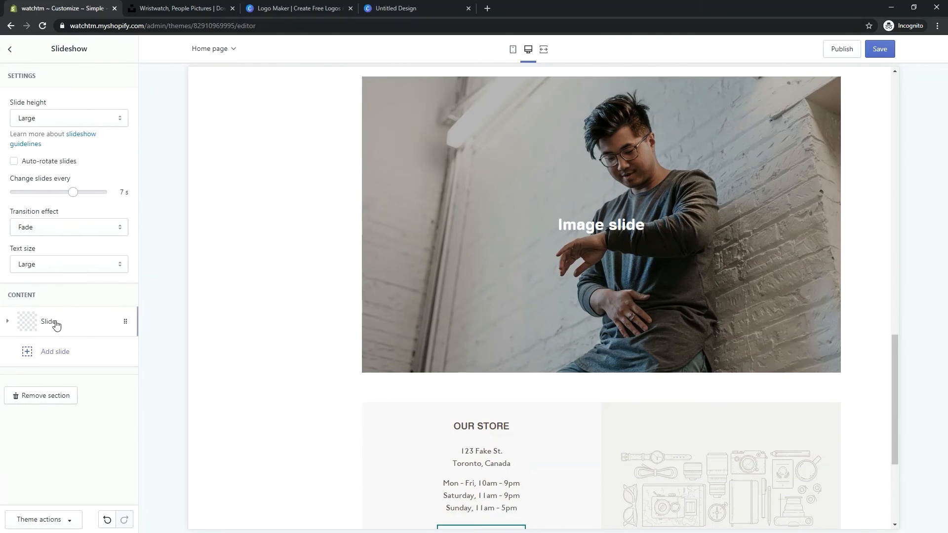
click(58, 356)
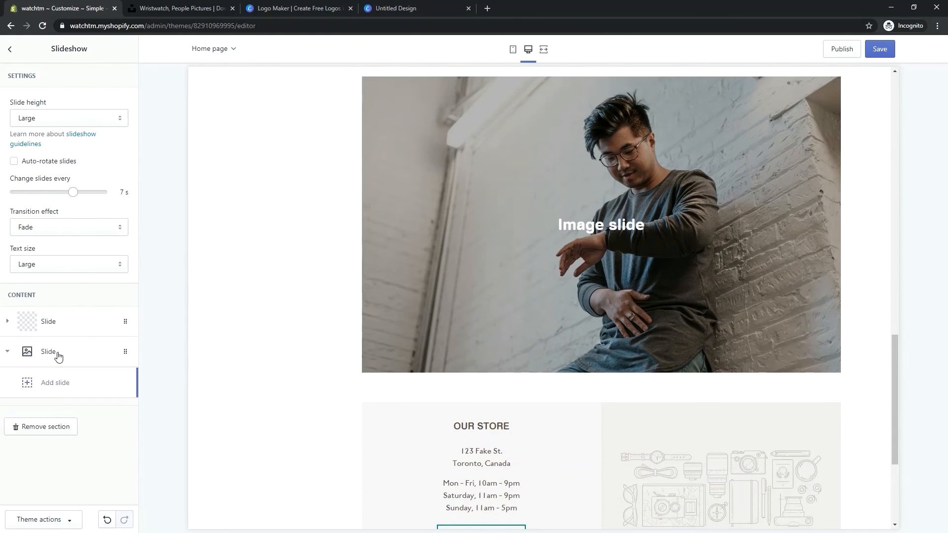
click(53, 437)
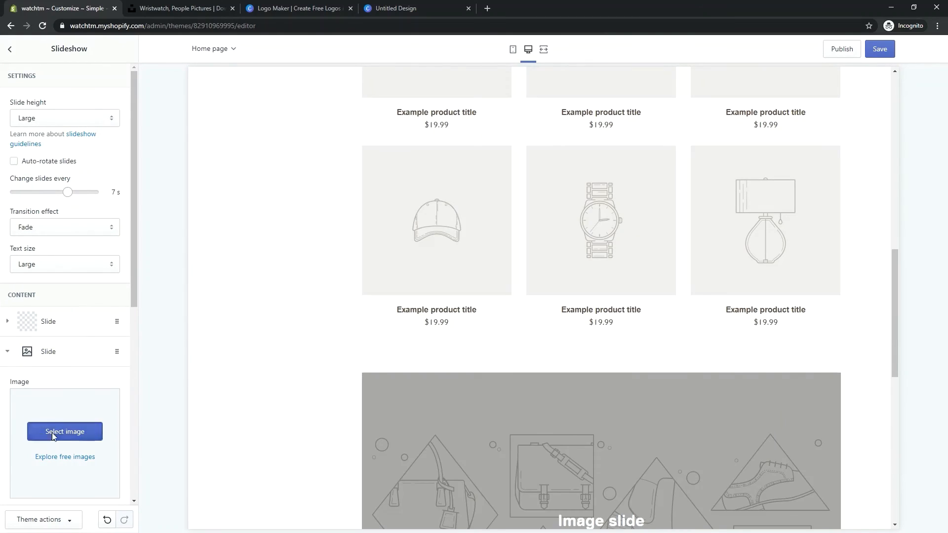
click(101, 74)
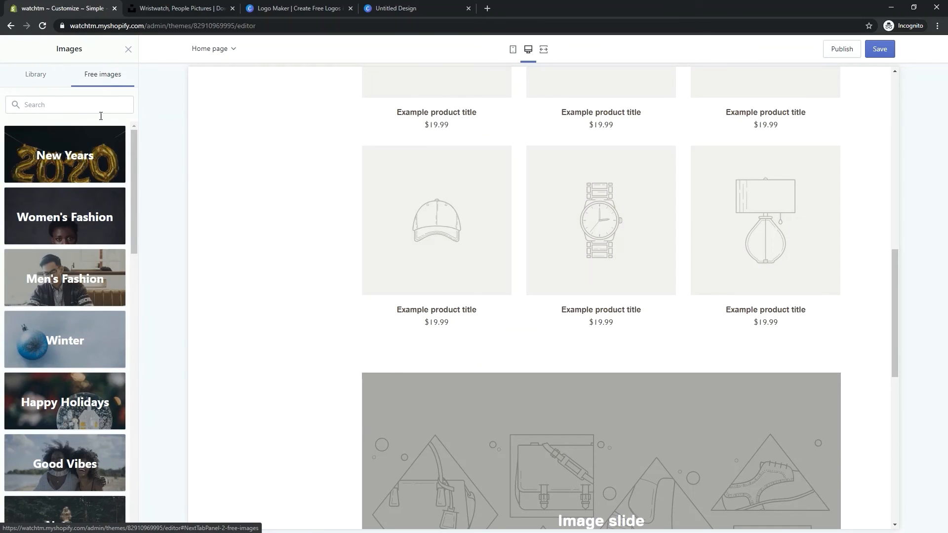
click(85, 281)
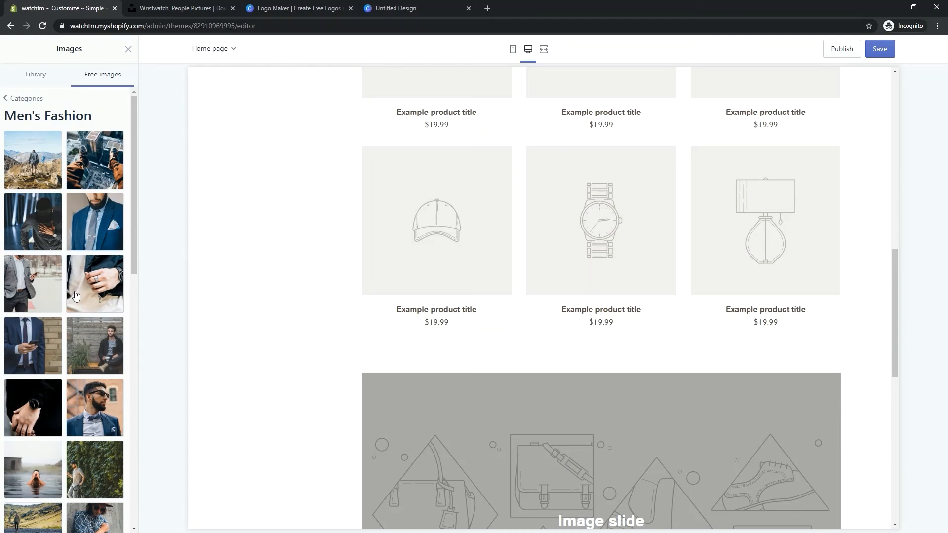
scroll(76, 295, down, 2)
click(85, 253)
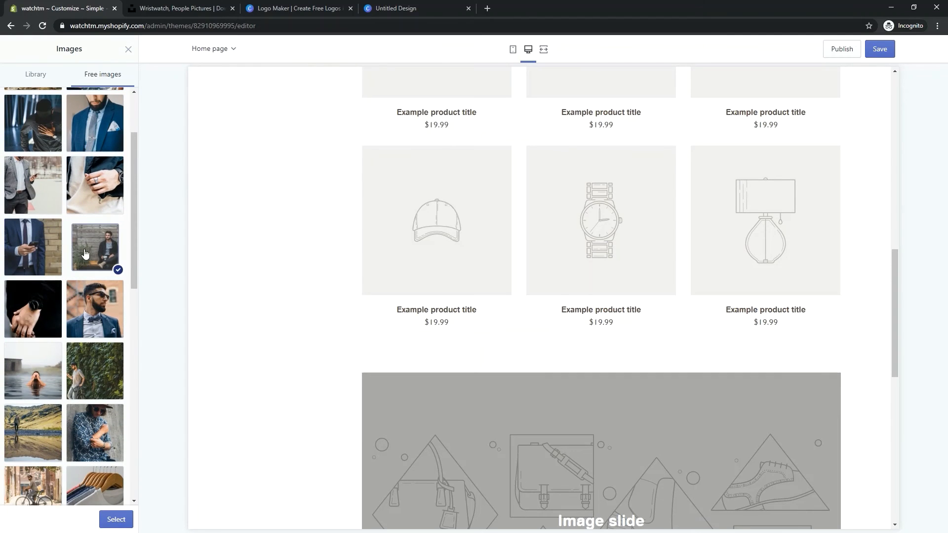
click(115, 523)
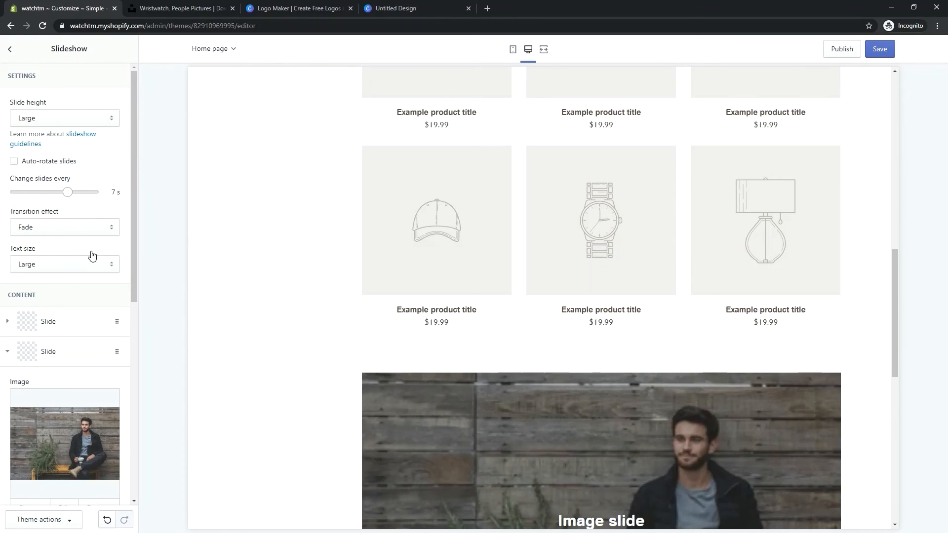
Step: Show the first slide's settings and set the Slideshow's slide height to Medium
click(60, 326)
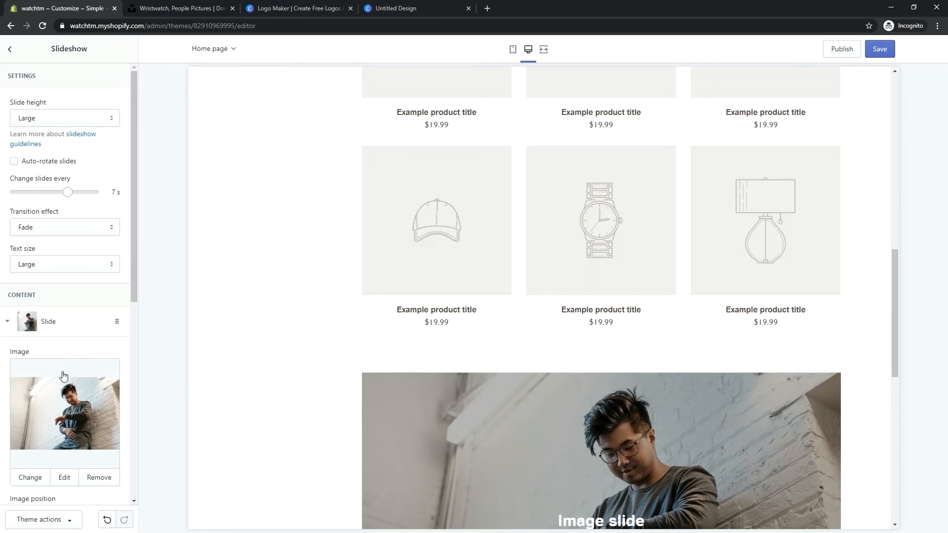
click(49, 120)
click(42, 142)
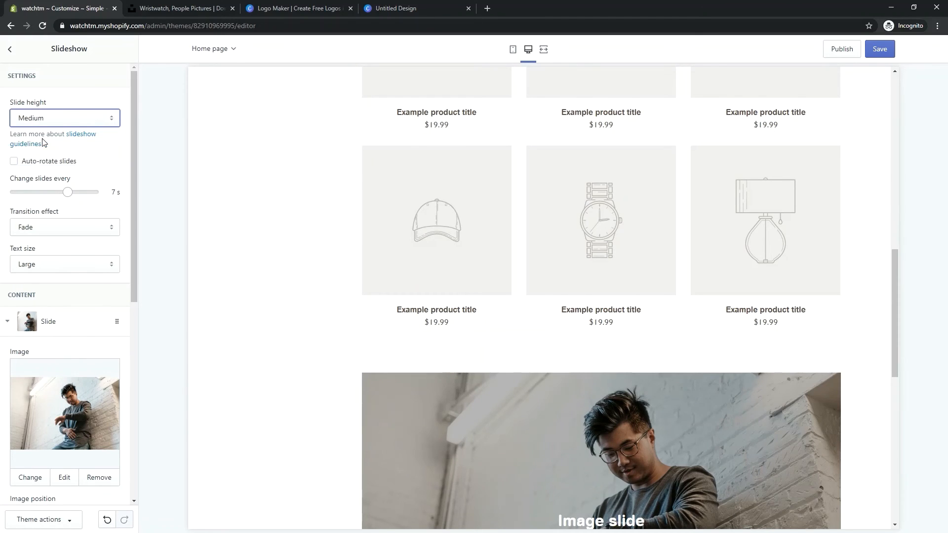
Step: Enable auto-rotation of the slides and set them to change every 5 seconds
click(30, 164)
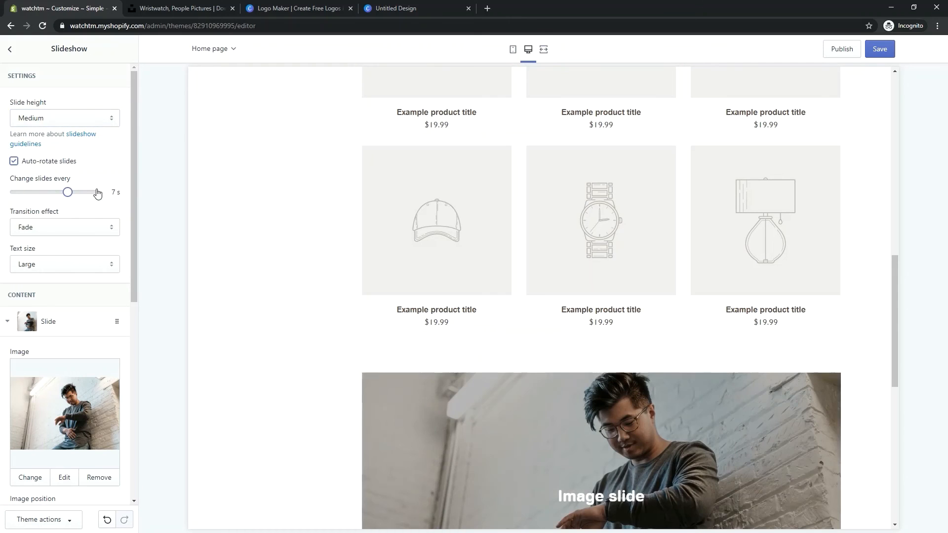
drag(134, 167, 132, 193)
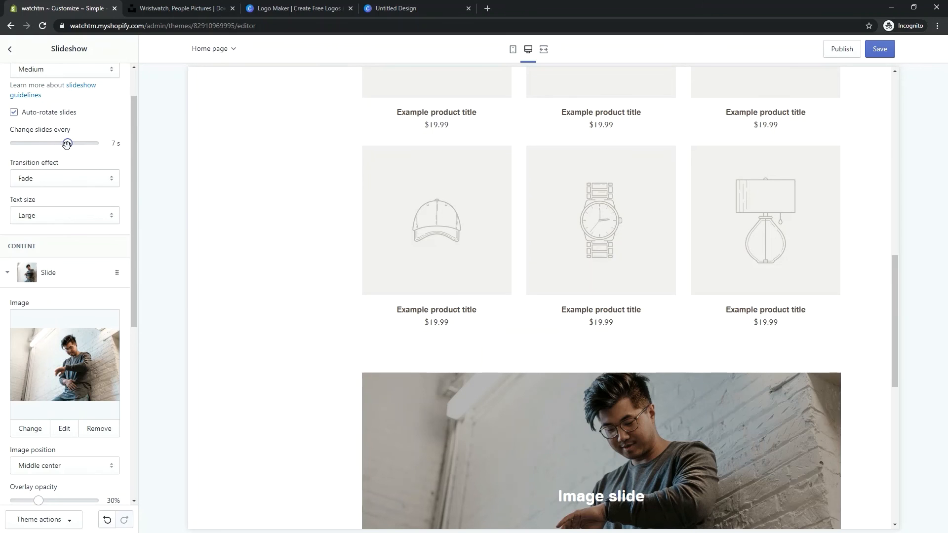
drag(66, 144, 15, 143)
click(36, 144)
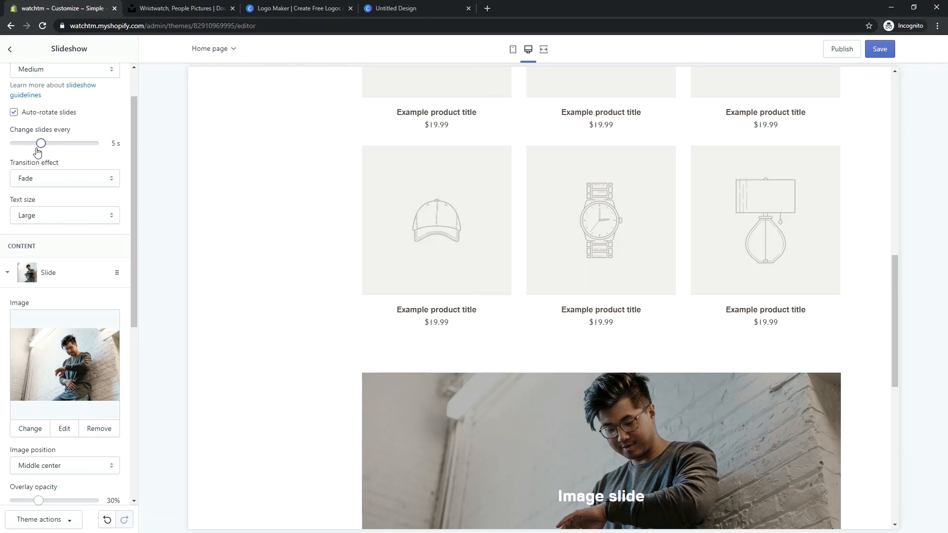
Step: Keep the Fade transition effect and Large text size, and set the Slideshow's slide height to Large
click(70, 181)
click(70, 179)
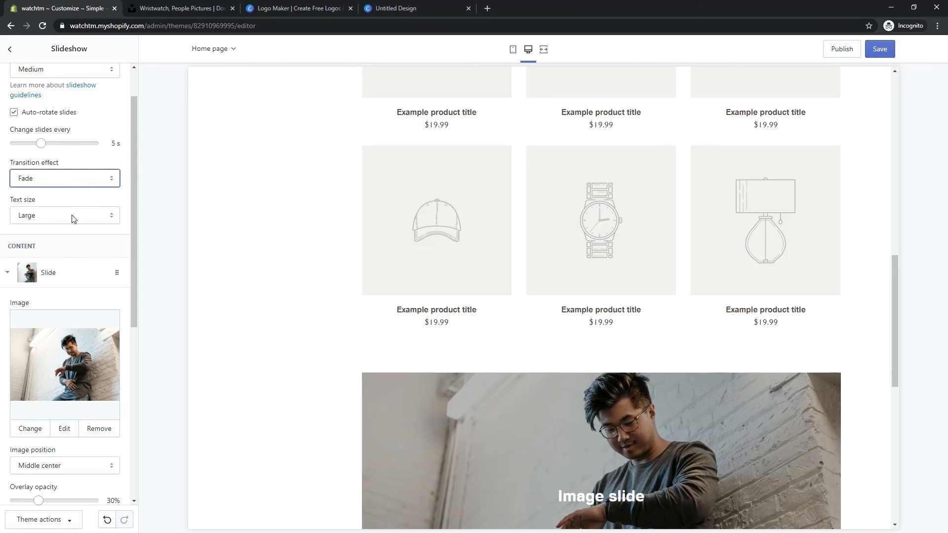
click(73, 219)
click(73, 218)
scroll(74, 198, up, 1)
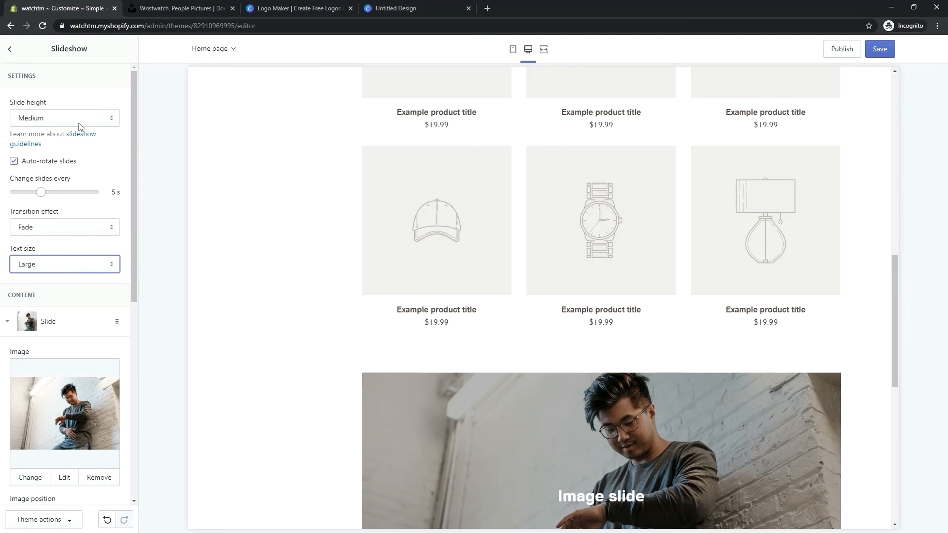
click(79, 118)
click(48, 157)
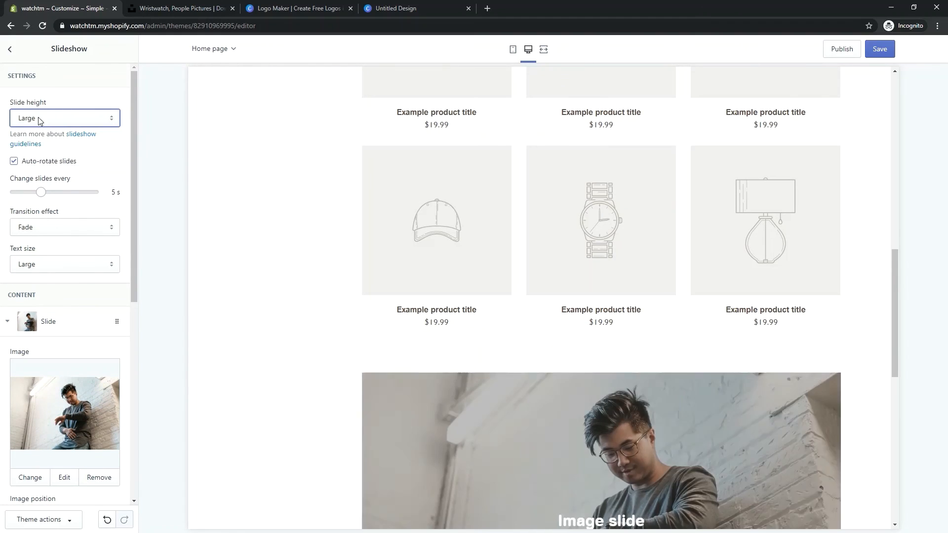
Step: Leave the Slideshow settings, review the slideshow in the home page preview and save the theme changes
click(10, 49)
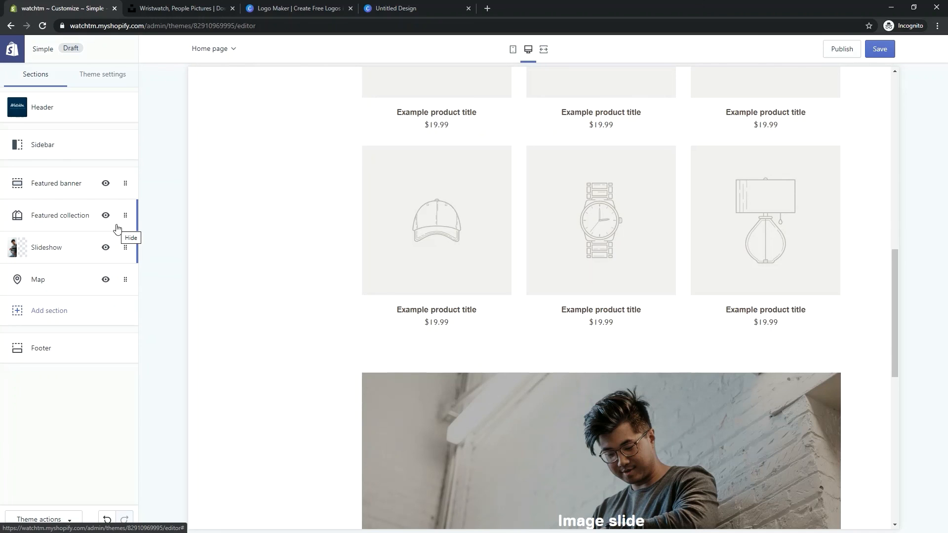
scroll(296, 296, down, 5)
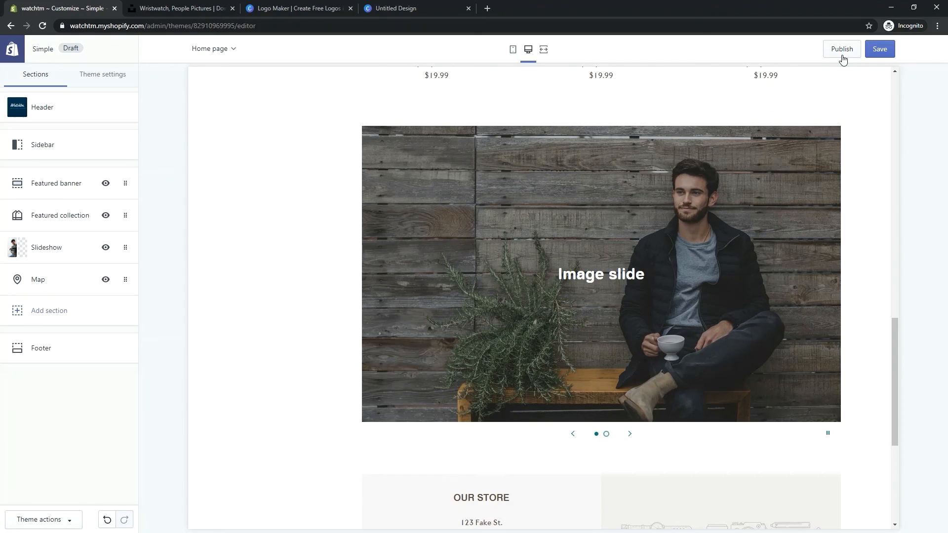
click(871, 55)
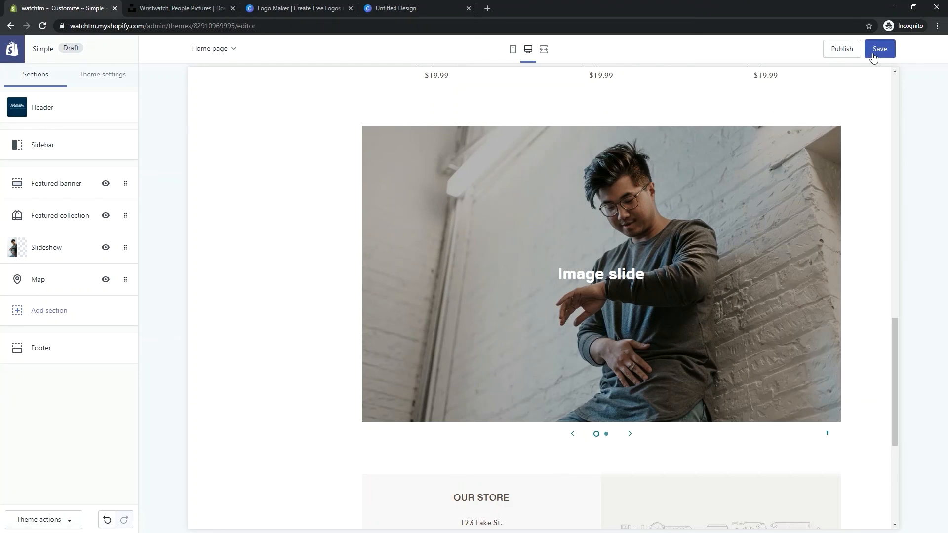
Step: Leave the theme editor for the store's admin home at watchtm.myshopify.com/admin/
click(155, 27)
click(174, 27)
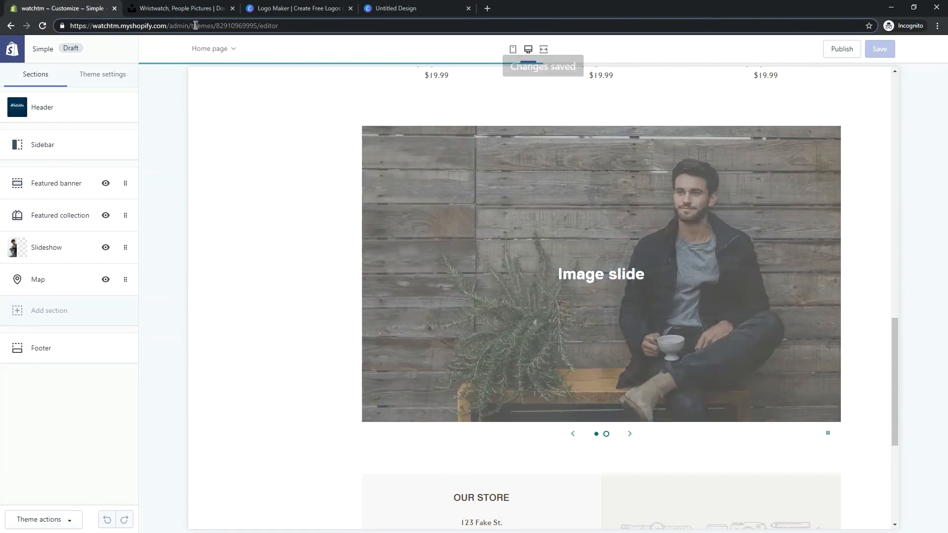
drag(194, 25, 334, 25)
key(BackSpace)
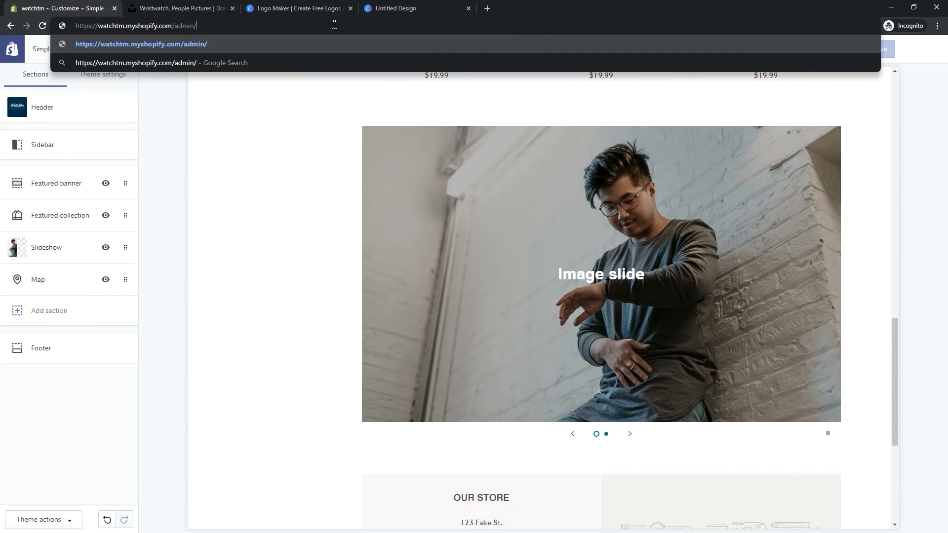
key(Return)
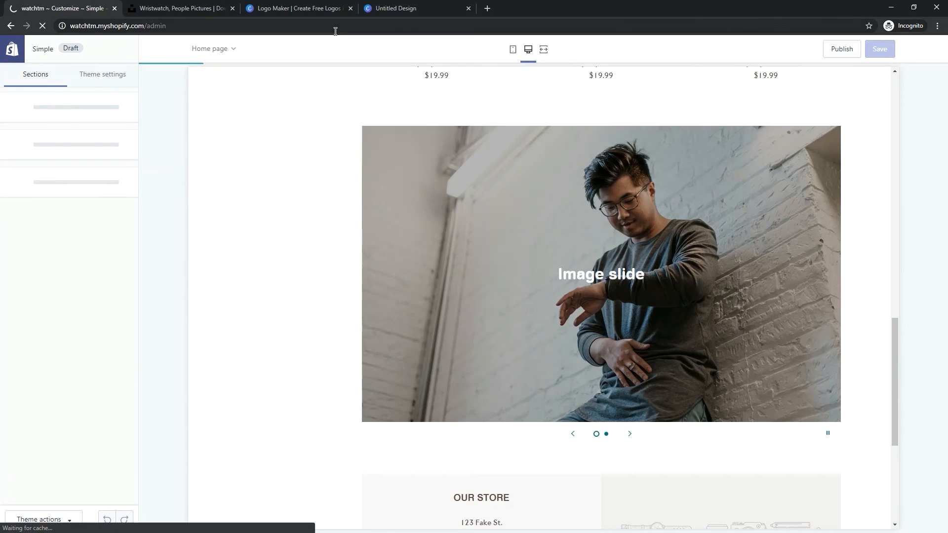